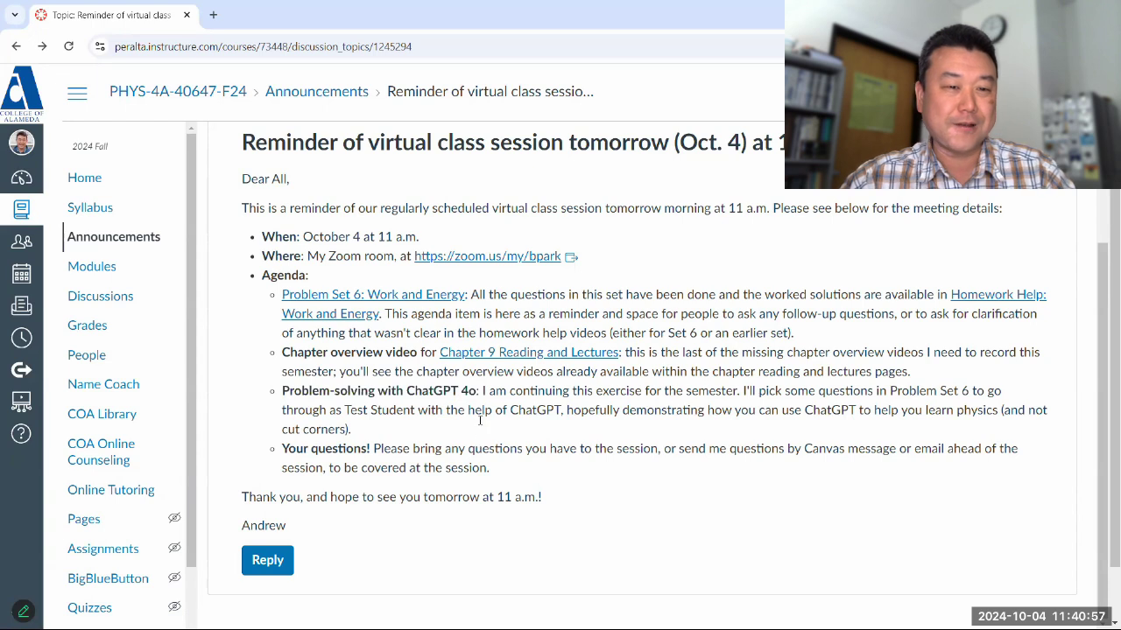
# Step: Open ChatGPT in a separate browser window and tile it side by side with the course announcement
pyautogui.click(213, 15)
pyautogui.moveTo(239, 21); pyautogui.dragTo(303, 113)
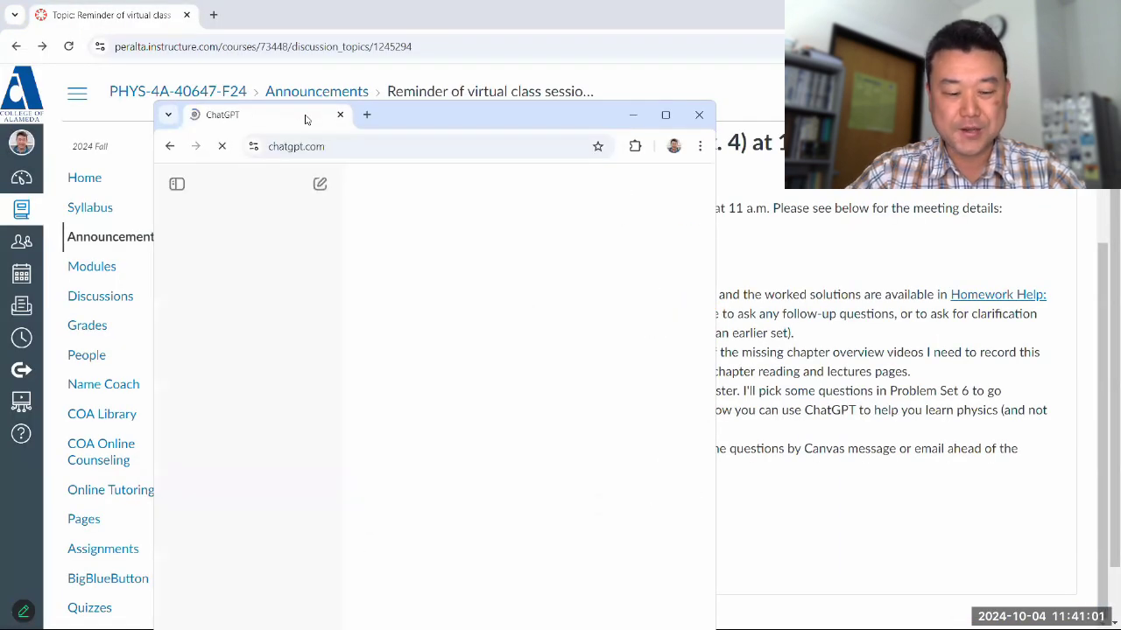
pyautogui.press('super+Right')
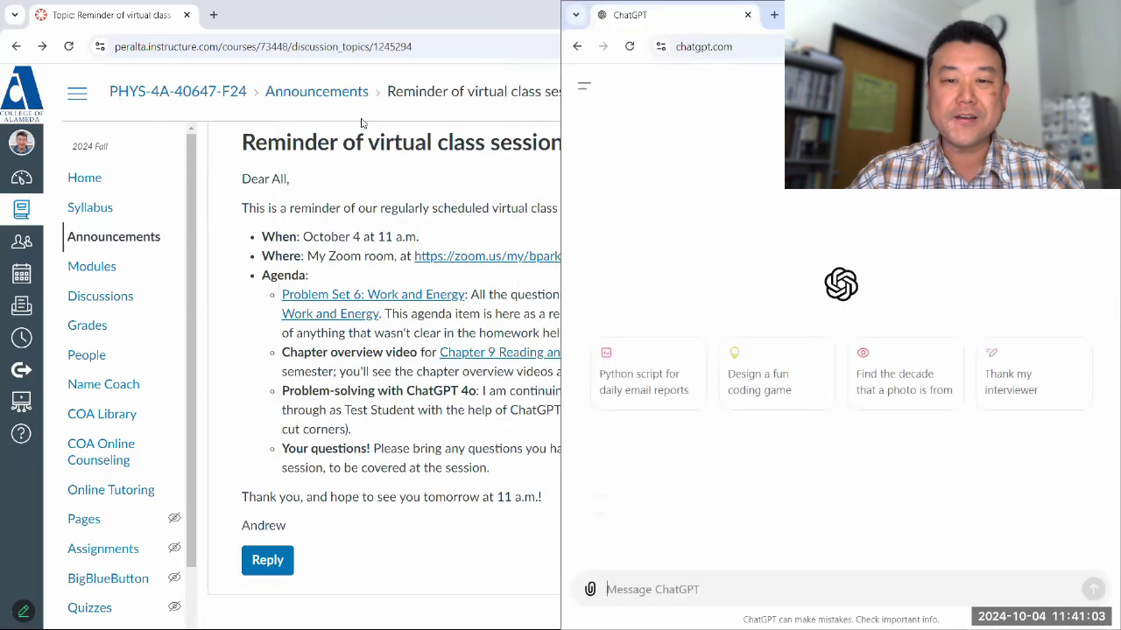
pyautogui.click(354, 13)
pyautogui.press('super+Left')
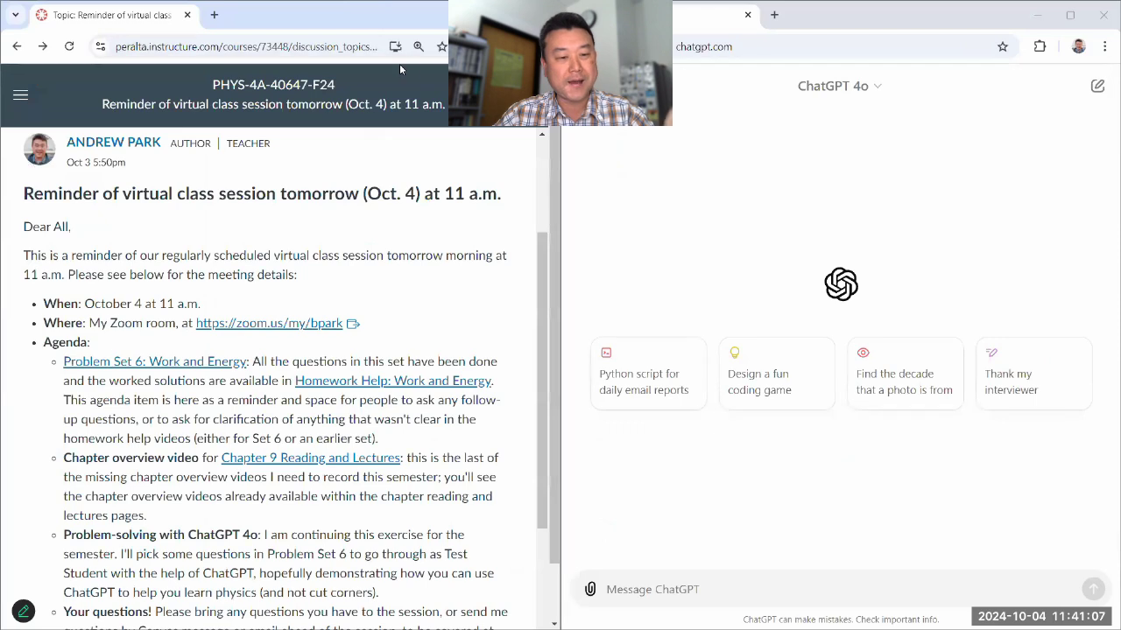
# Step: Switch the course to Student View and open Problem Set 6: Work and Energy from the announcement in a new tab
pyautogui.click(488, 123)
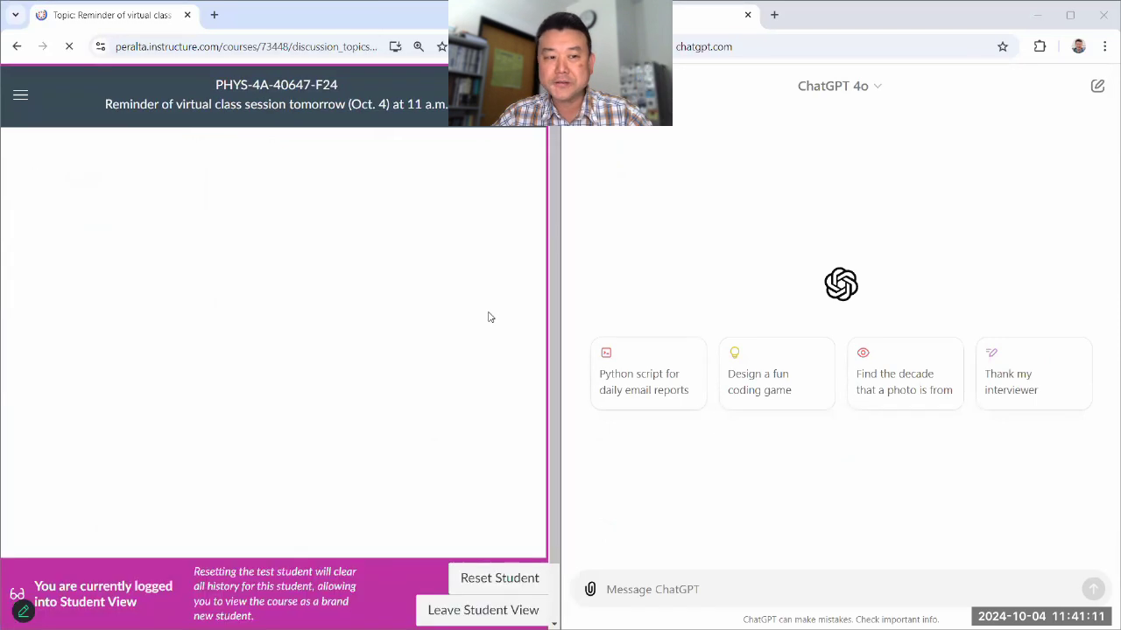
pyautogui.scroll(-4, 368, 326)
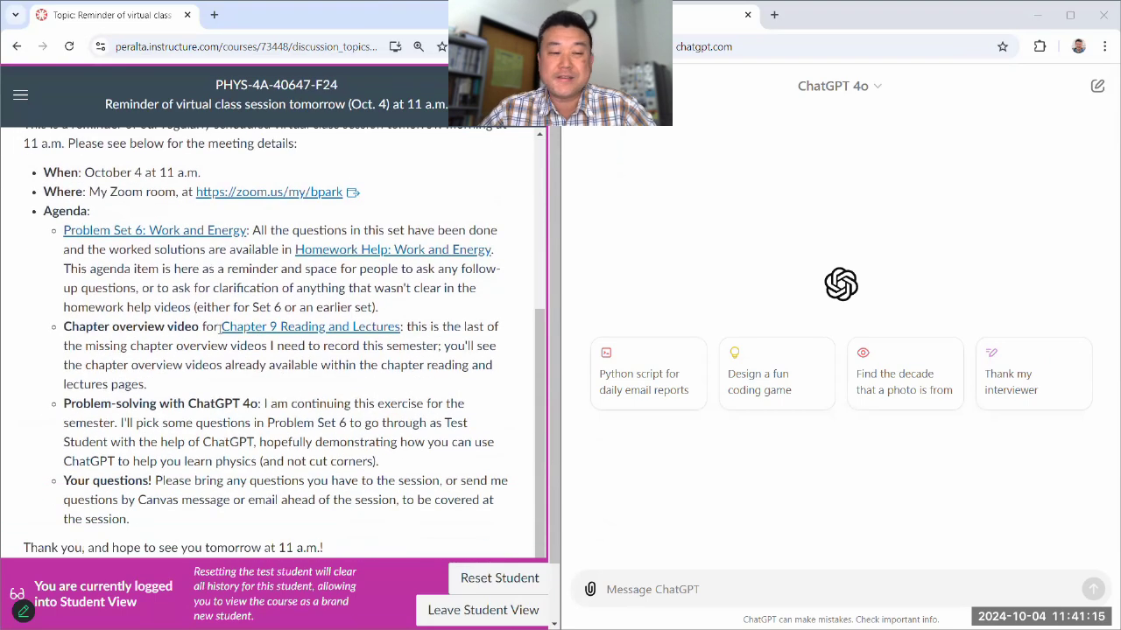
pyautogui.middleClick(130, 239)
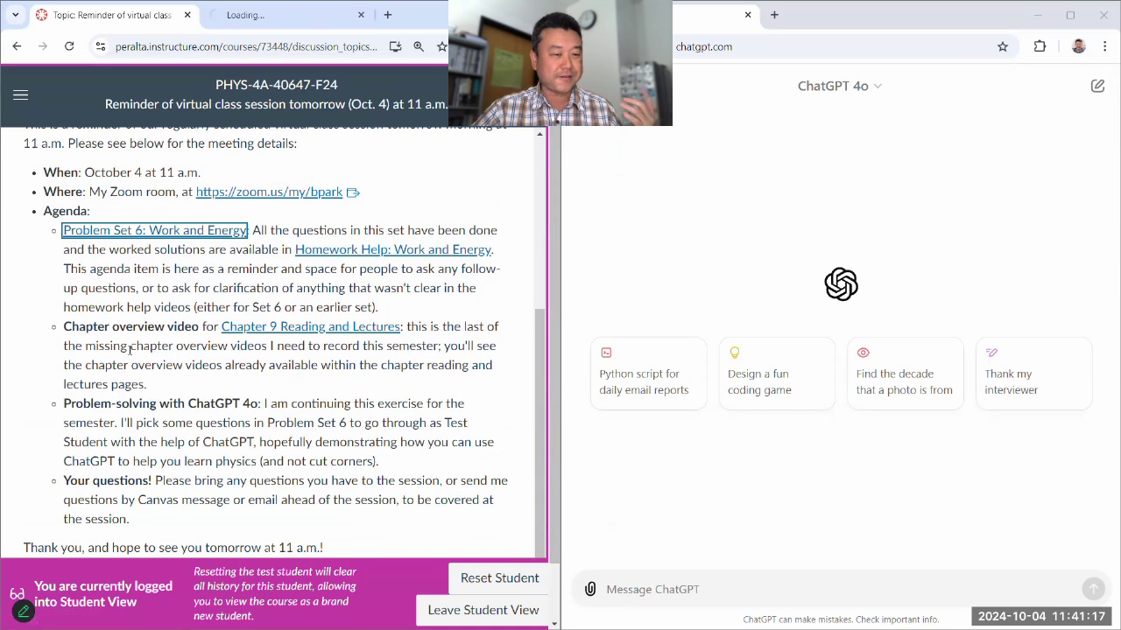
pyautogui.click(279, 15)
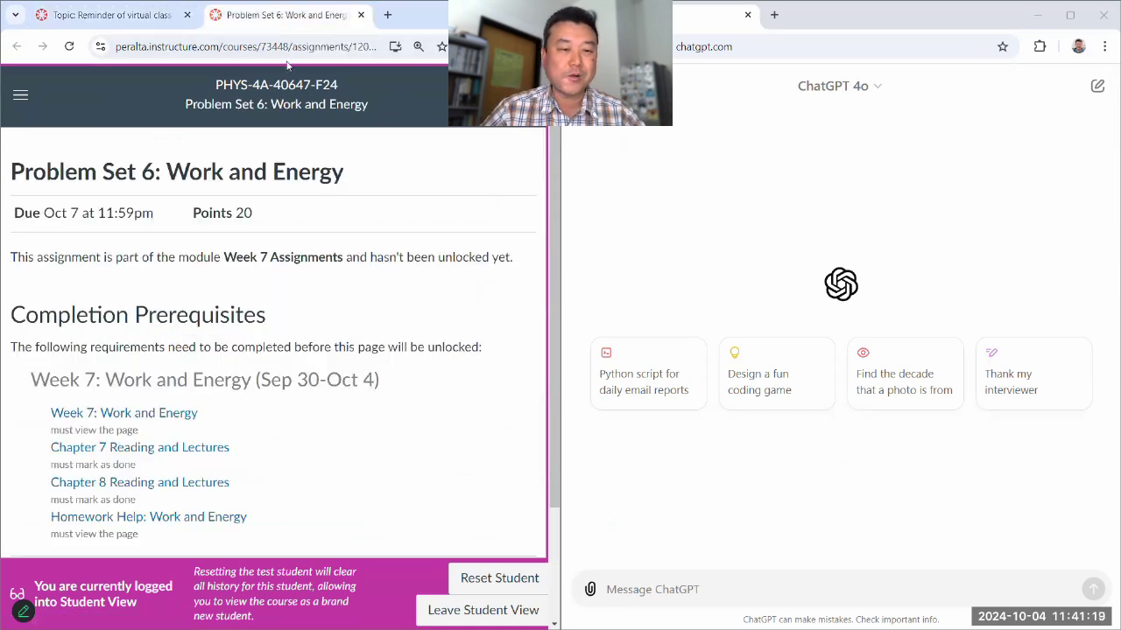
# Step: Open all four prerequisite pages of Problem Set 6 in new tabs, then view and close the Week 7: Work and Energy page
pyautogui.scroll(-2, 307, 273)
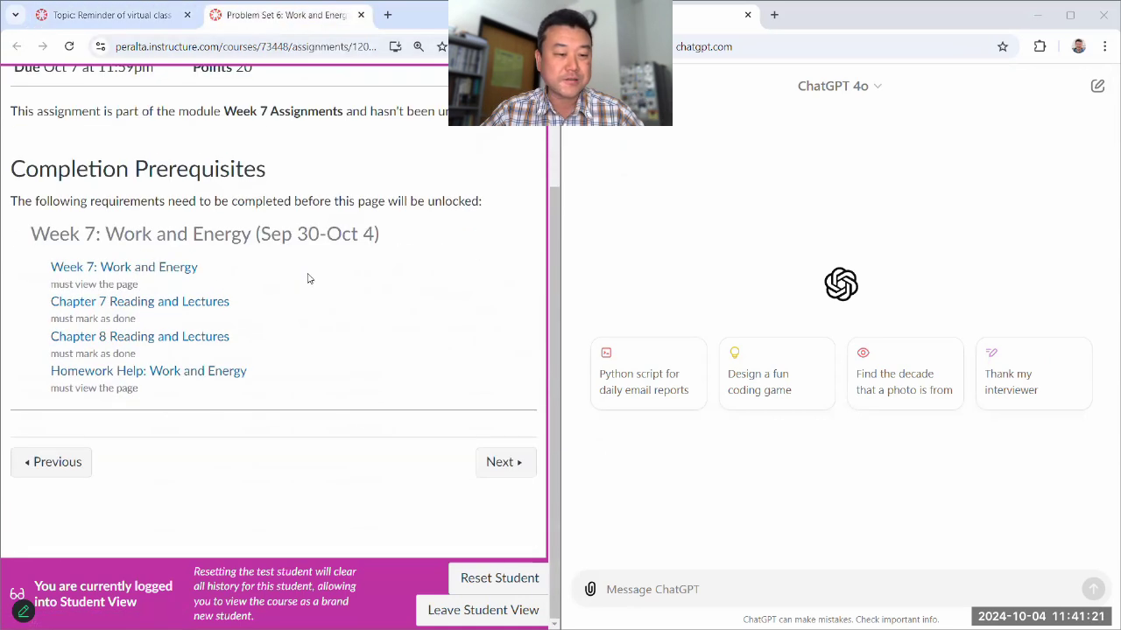
pyautogui.middleClick(150, 277)
pyautogui.middleClick(141, 303)
pyautogui.middleClick(138, 339)
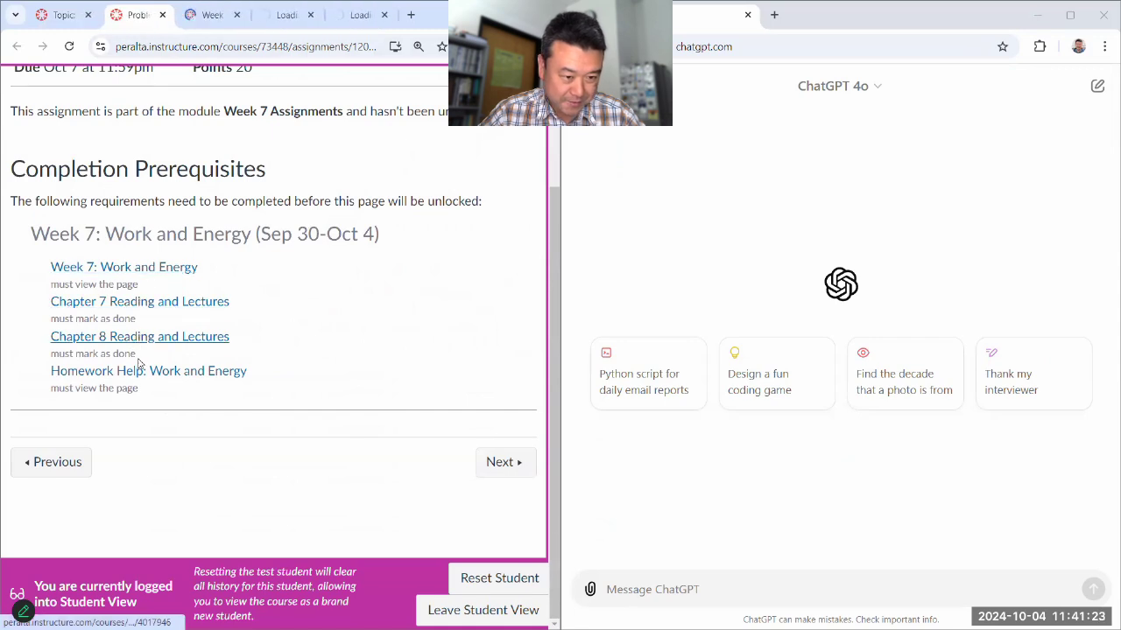
pyautogui.middleClick(144, 372)
pyautogui.click(189, 17)
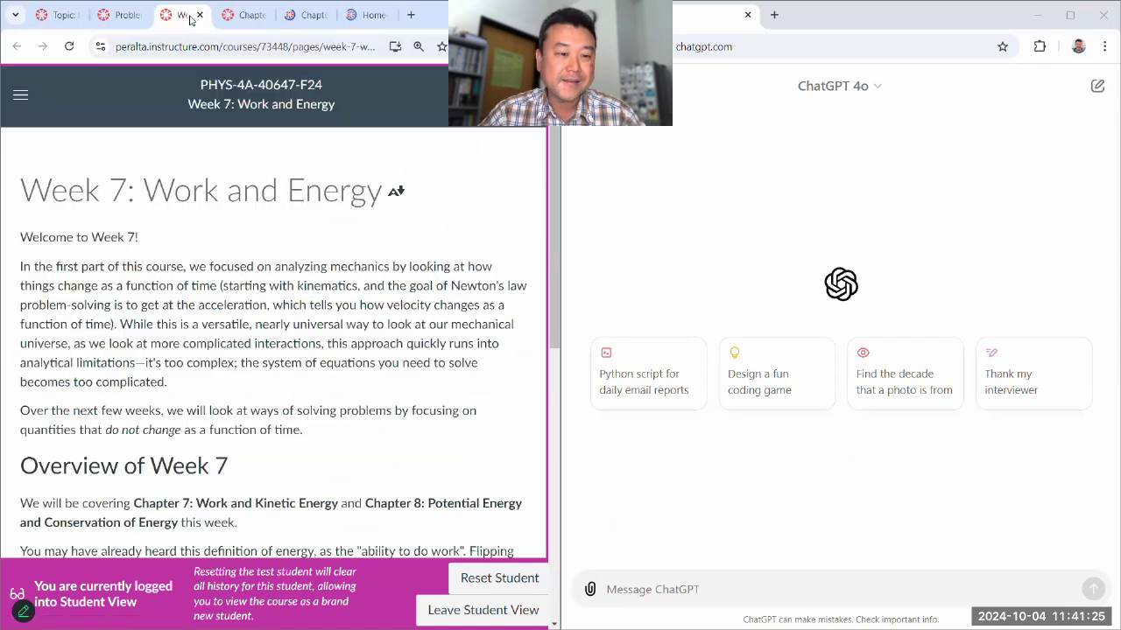
pyautogui.click(198, 15)
# Step: Mark the Chapter 7 and Chapter 8 Reading and Lectures pages as done, closing each one
pyautogui.scroll(-8, 433, 319)
pyautogui.scroll(-10, 434, 315)
pyautogui.click(385, 517)
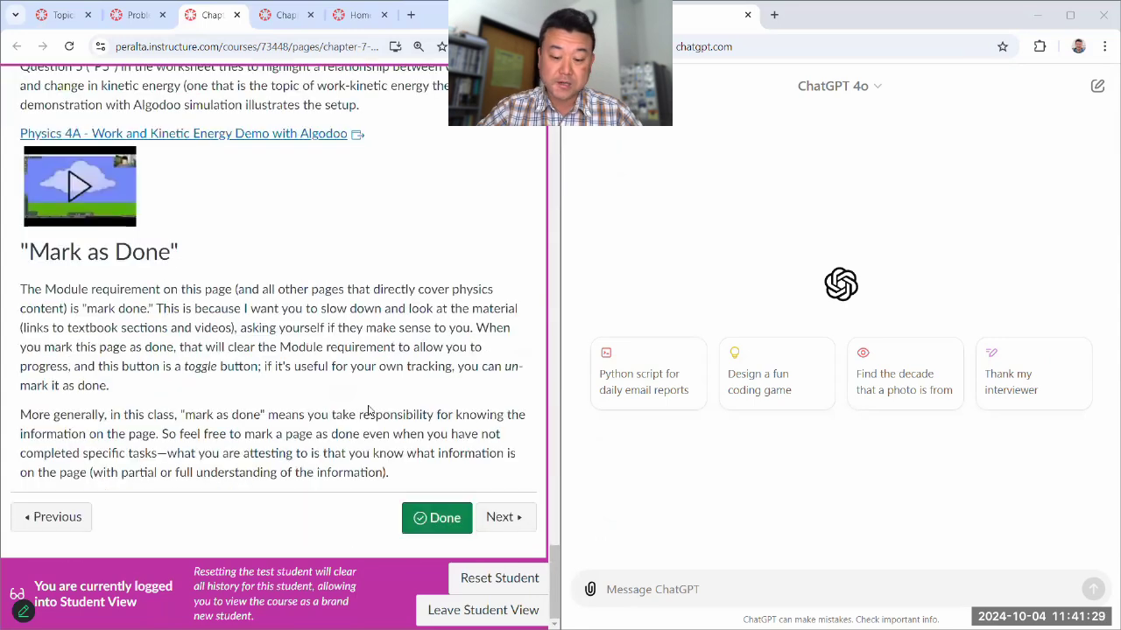
pyautogui.hotkey('ctrl', 'w')
pyautogui.scroll(-15, 371, 410)
pyautogui.click(428, 515)
pyautogui.hotkey('ctrl', 'w')
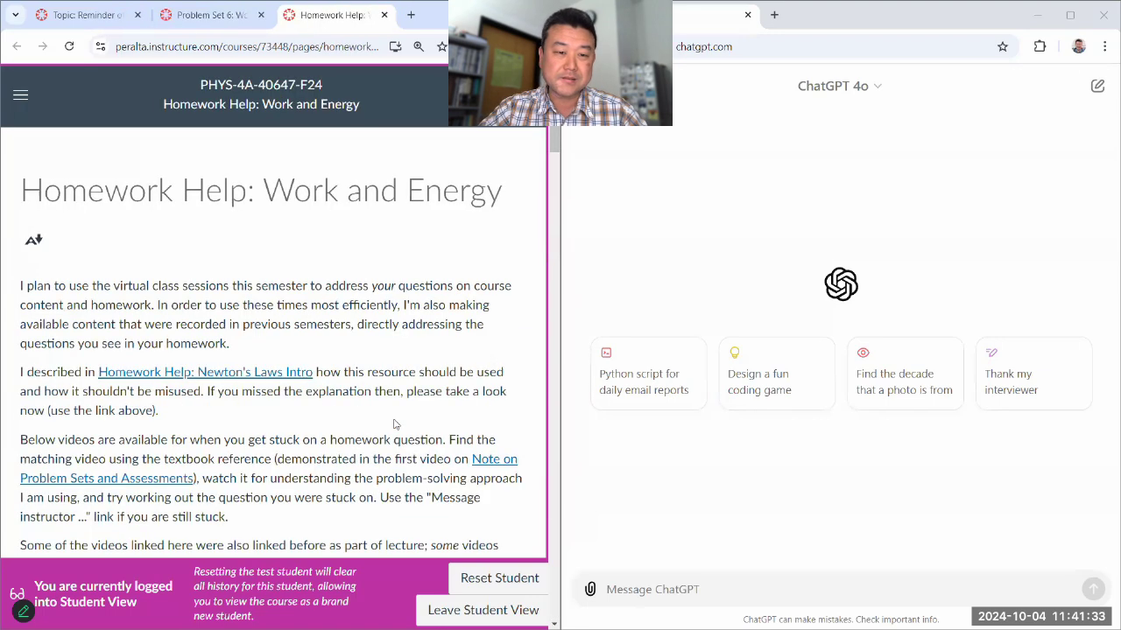
# Step: Close the Homework Help page, reload Problem Set 6, and start it at Question 1
pyautogui.hotkey('ctrl', 'w')
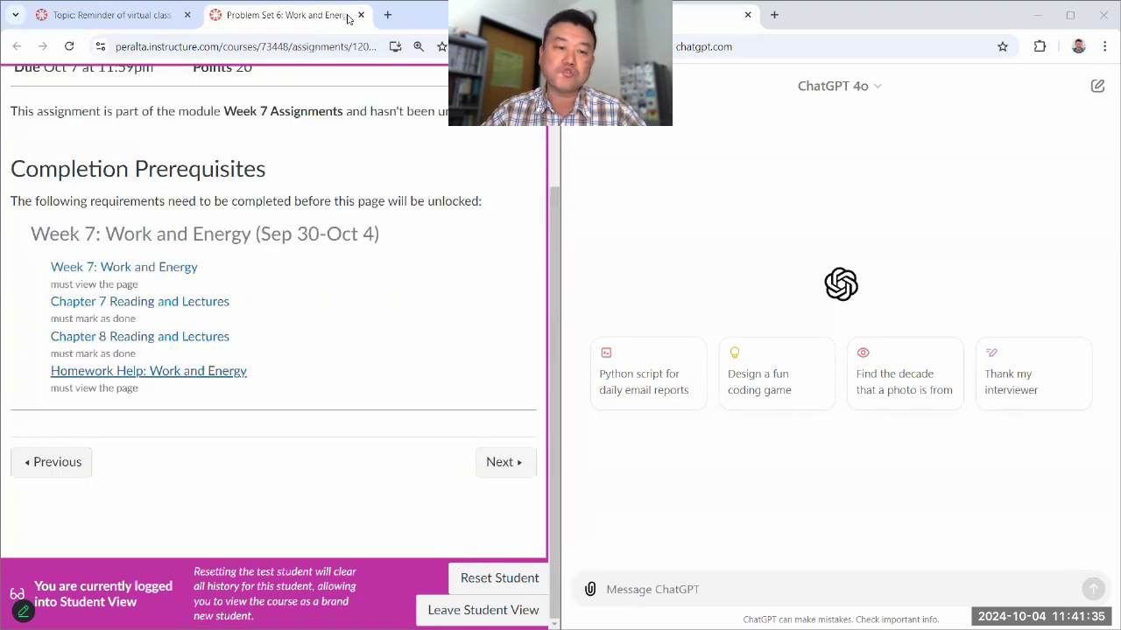
pyautogui.press('F5')
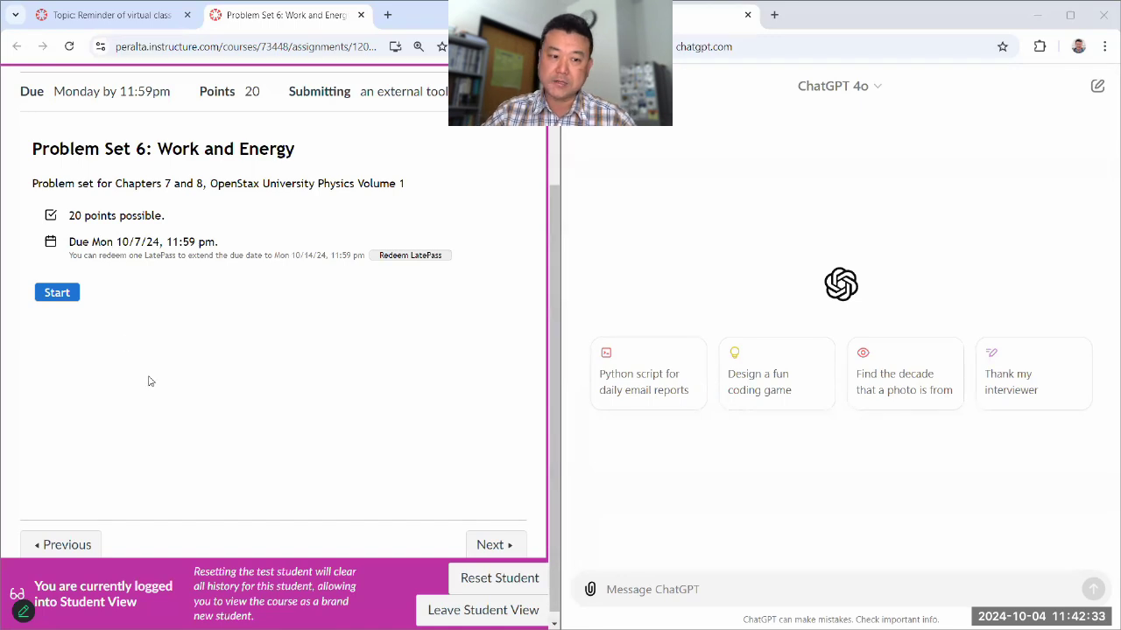
pyautogui.click(72, 293)
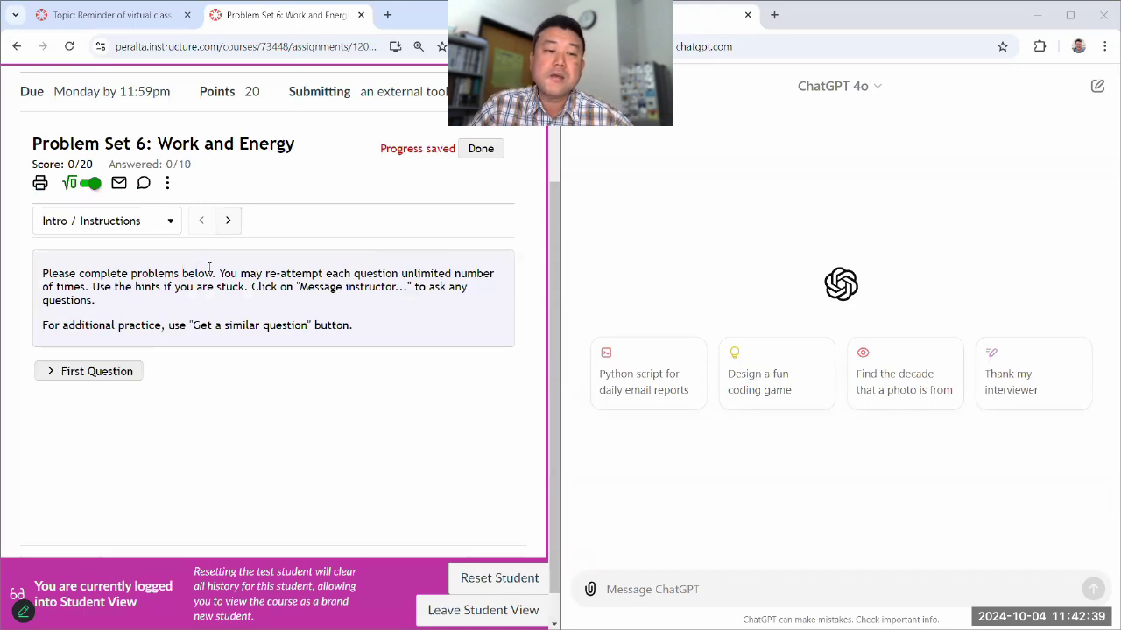
pyautogui.click(227, 220)
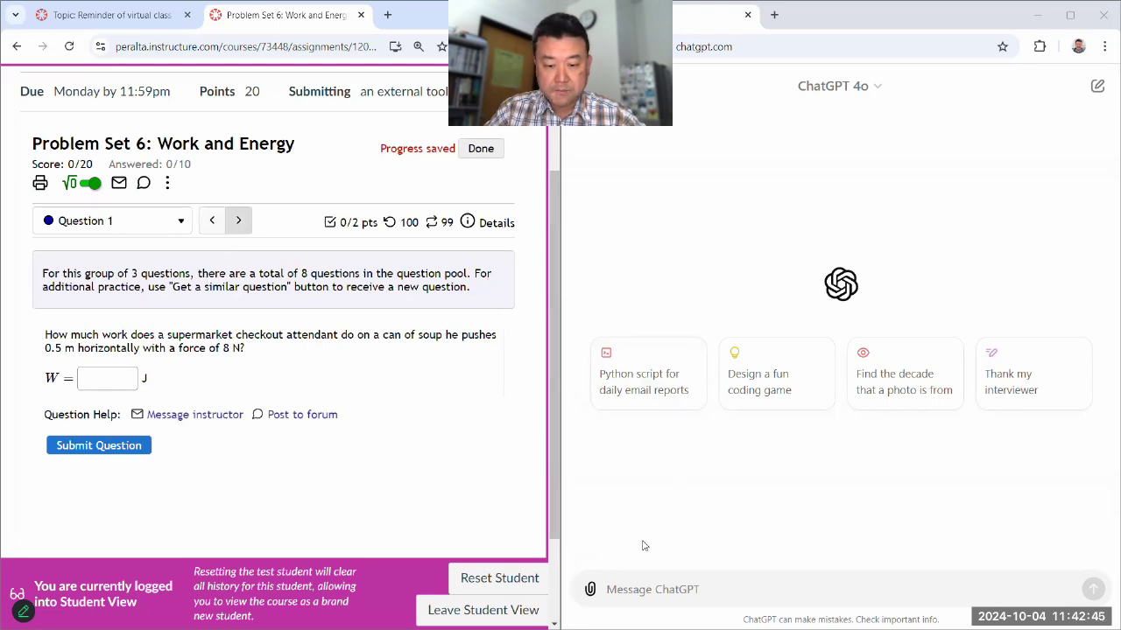
# Step: Begin a ChatGPT message with "Hi, I'm back! I'm again working through my Physics 4A (mechanics) homework"
pyautogui.click(669, 589)
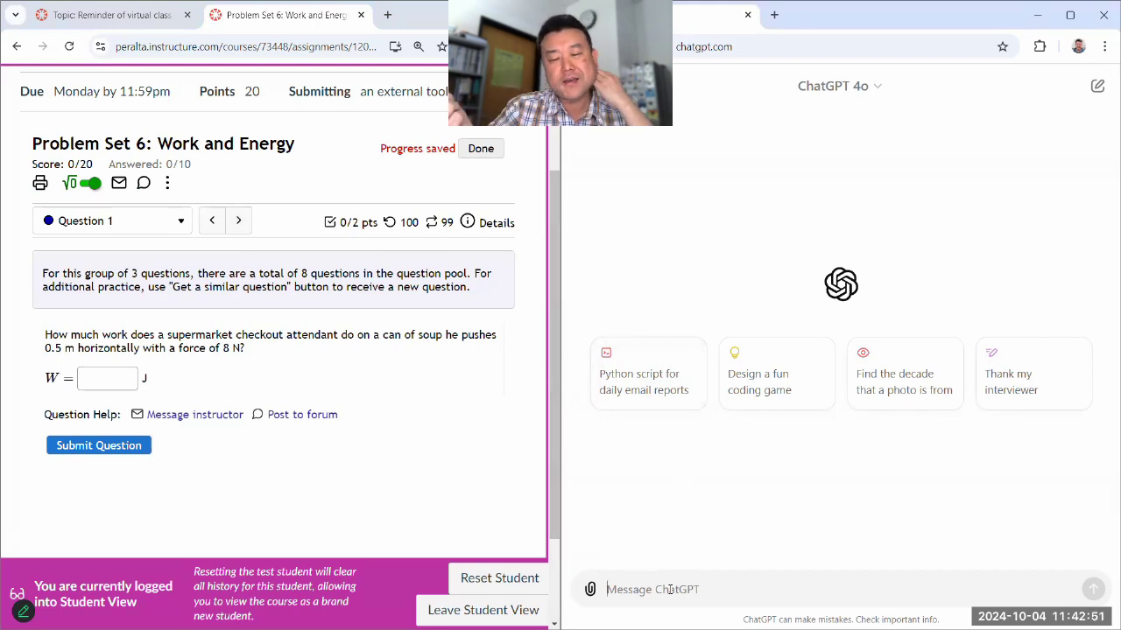
pyautogui.write("Hi, I'm ab")
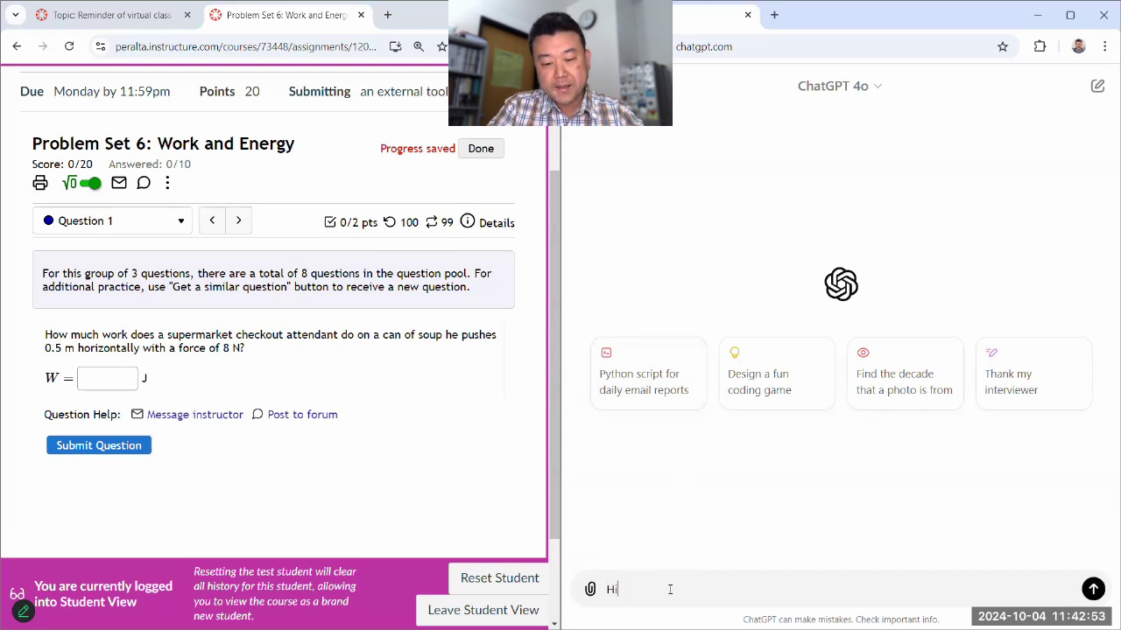
pyautogui.press('BackSpace')
pyautogui.press('BackSpace')
pyautogui.write('ba')
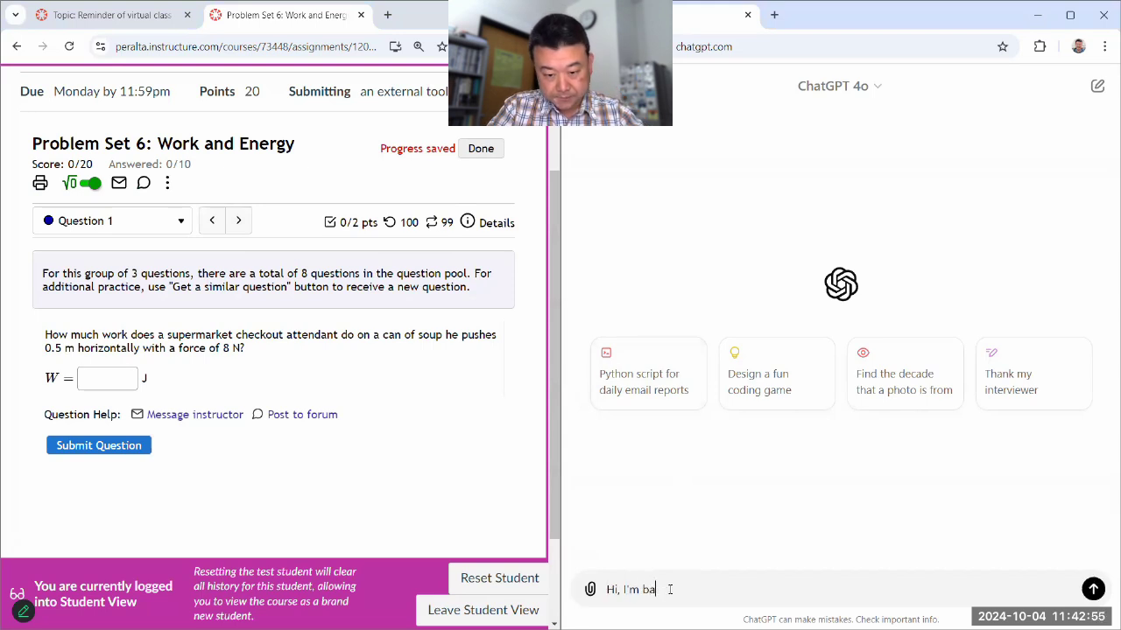
pyautogui.write("ck. I'm again working throu")
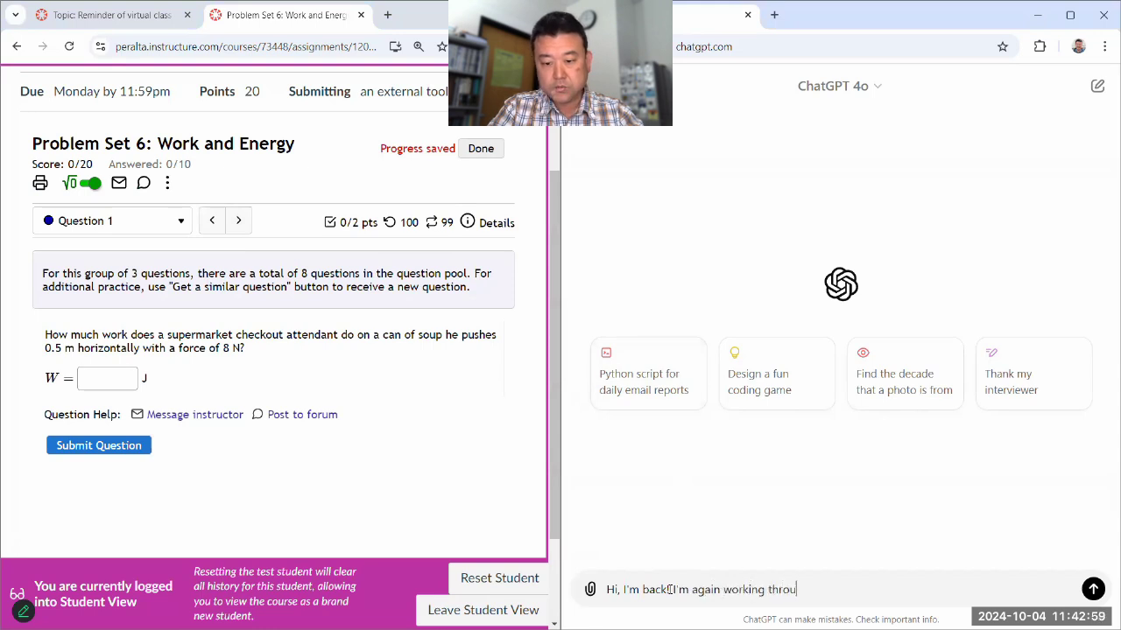
pyautogui.write('gh my Physic')
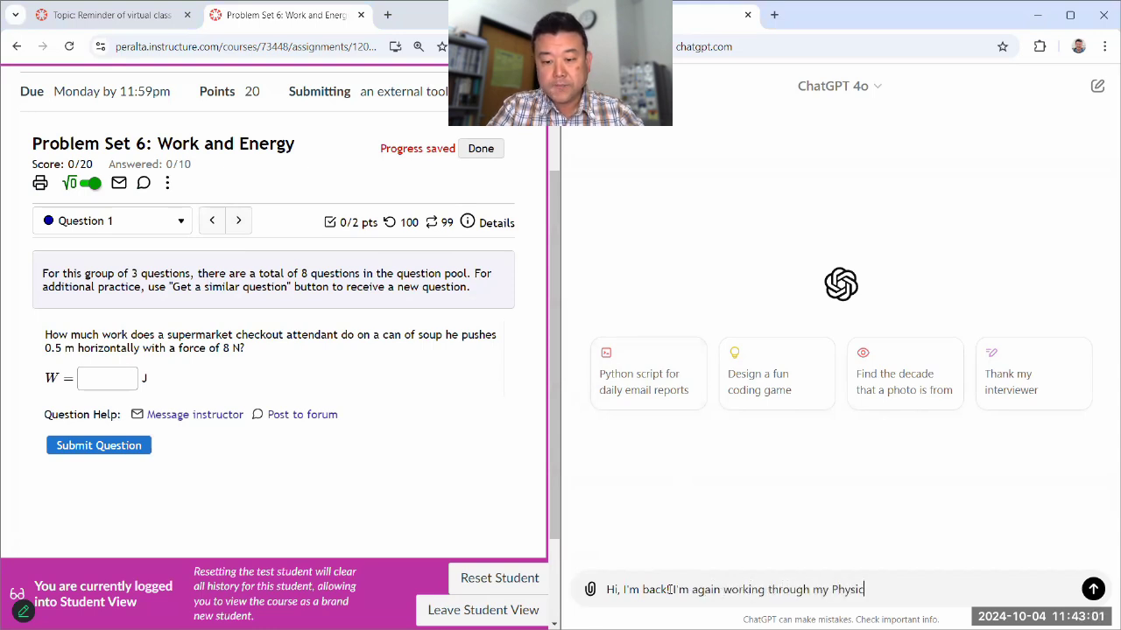
pyautogui.write('s 4A (mechan')
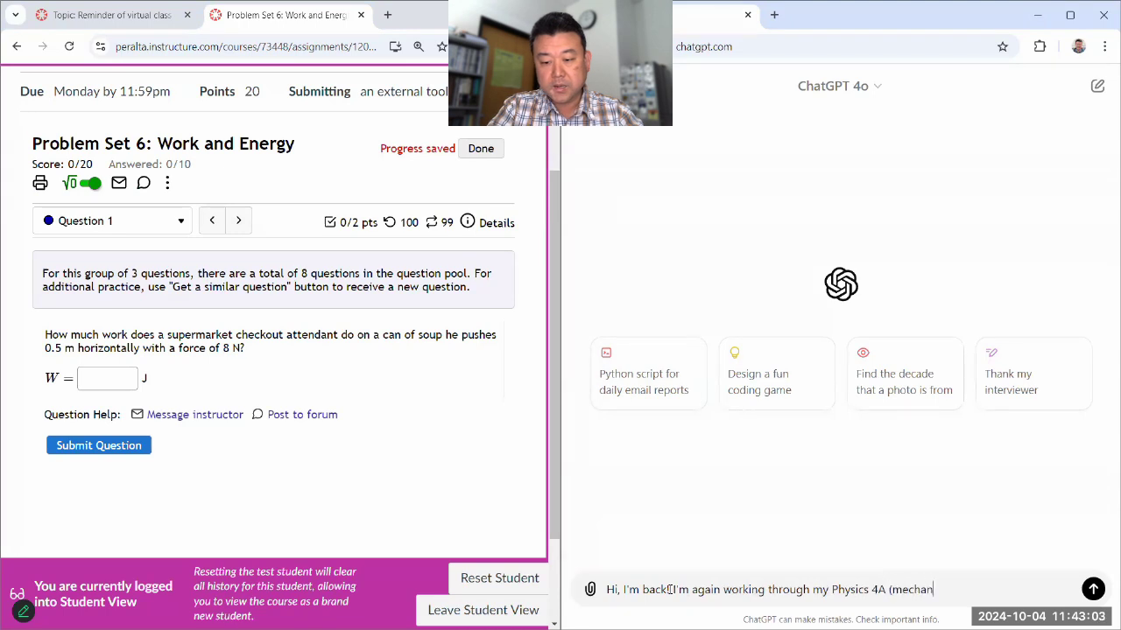
pyautogui.write('ics) questi')
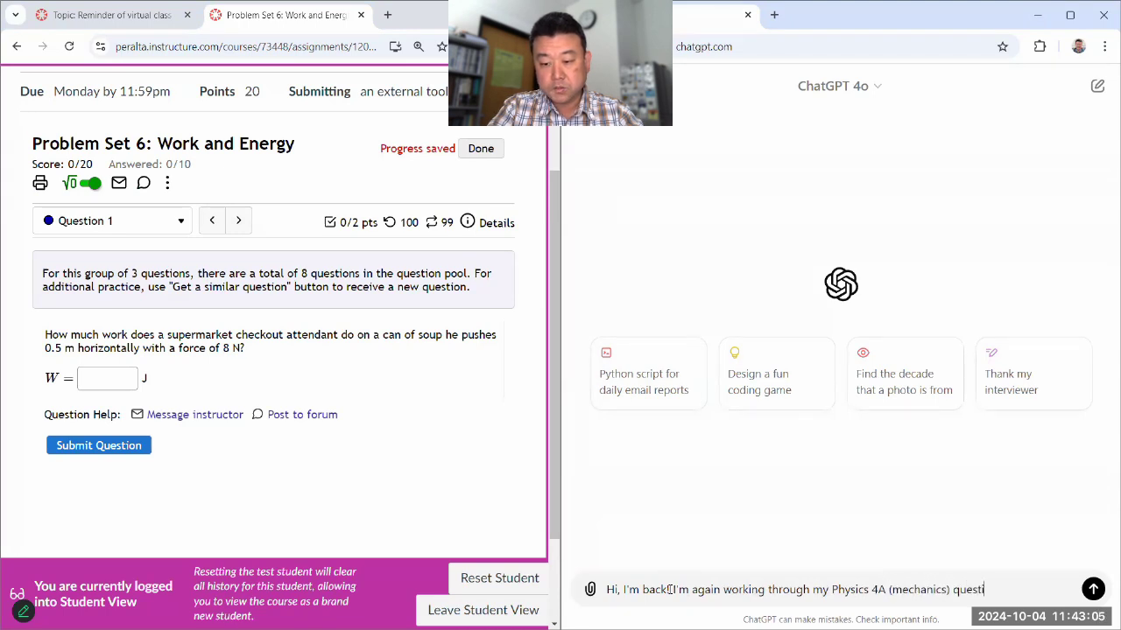
pyautogui.press('BackSpace')
pyautogui.press('BackSpace')
pyautogui.press('BackSpace')
pyautogui.press('BackSpace')
pyautogui.press('BackSpace')
pyautogui.press('BackSpace')
pyautogui.write('homework ')
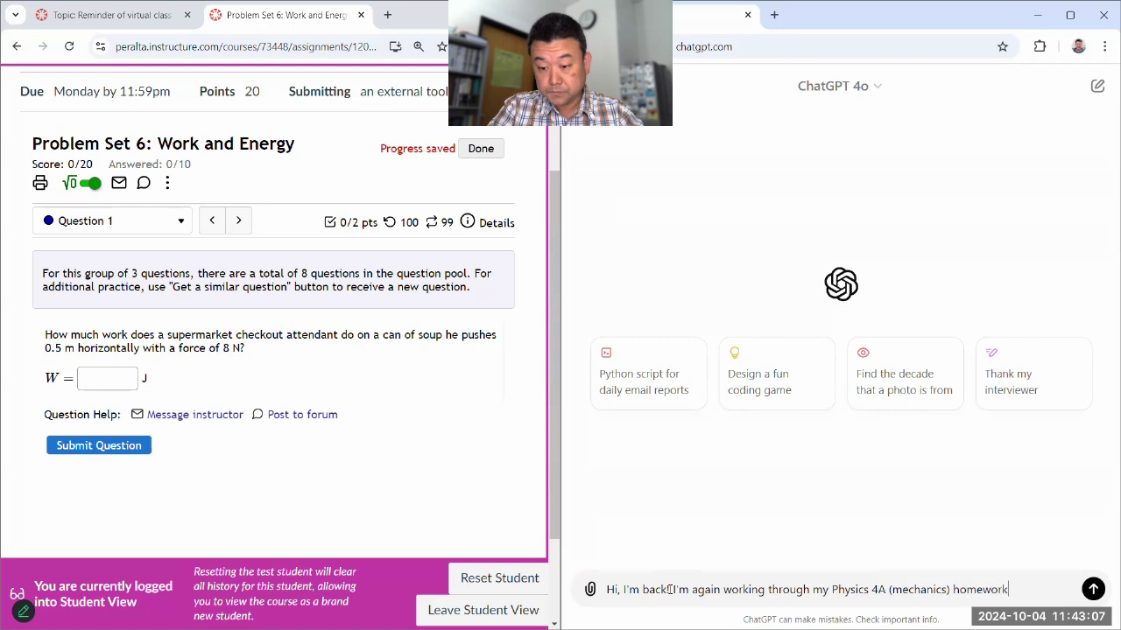
# Step: Continue the message with "questions, and I'm really trying to learn the material so that I can later do well in the oral exam"
pyautogui.write("questions, and I'm re")
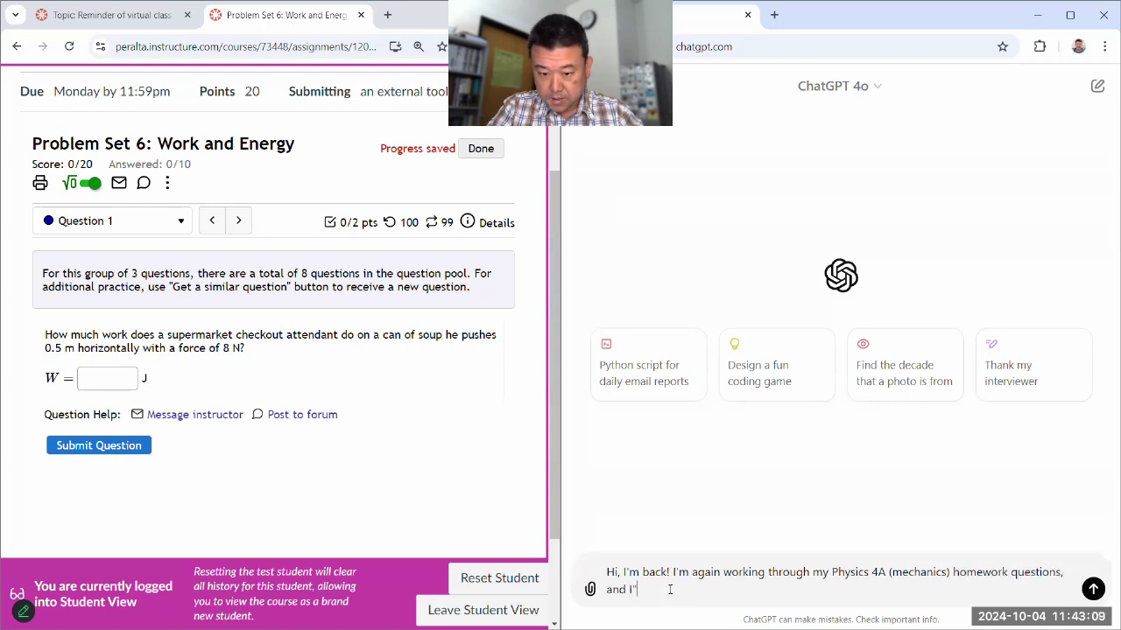
pyautogui.press('BackSpace')
pyautogui.press('BackSpace')
pyautogui.press('BackSpace')
pyautogui.press('BackSpace')
pyautogui.press('BackSpace')
pyautogui.write("'m real")
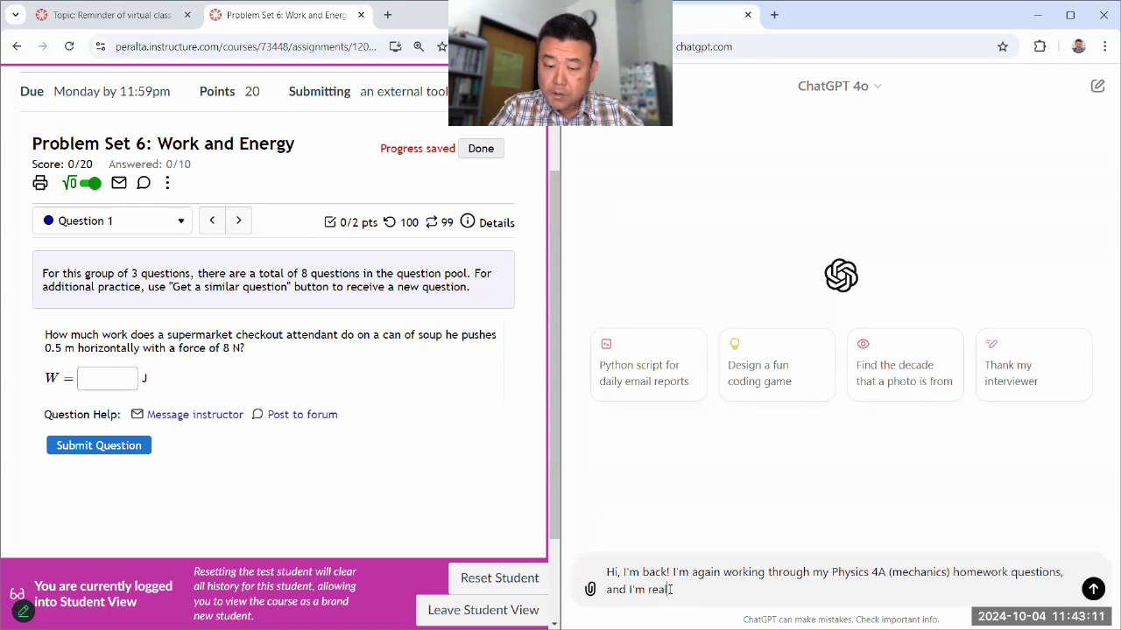
pyautogui.write('ly trying to learn')
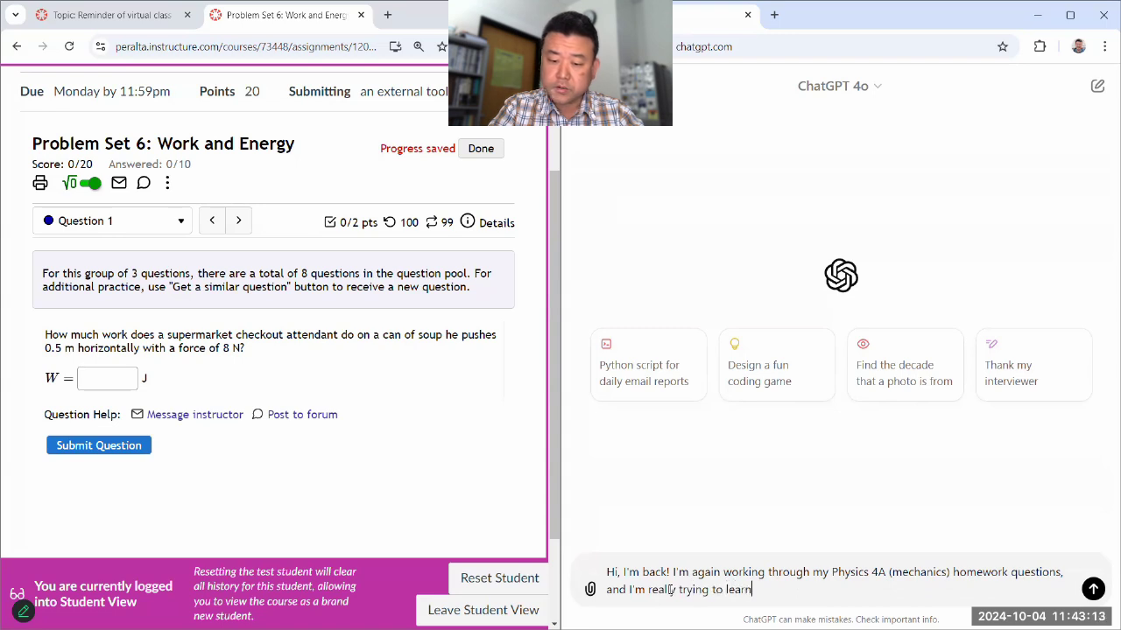
pyautogui.write(' the material so that I can later to d')
pyautogui.press('BackSpace')
pyautogui.write('do well in')
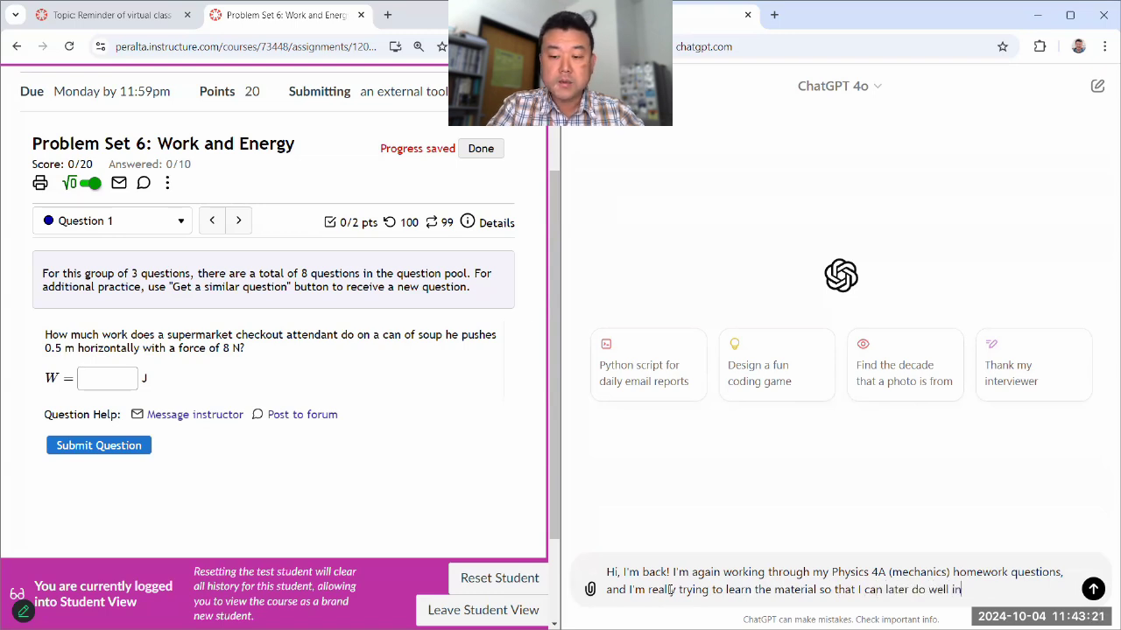
pyautogui.write(' the oral exam')
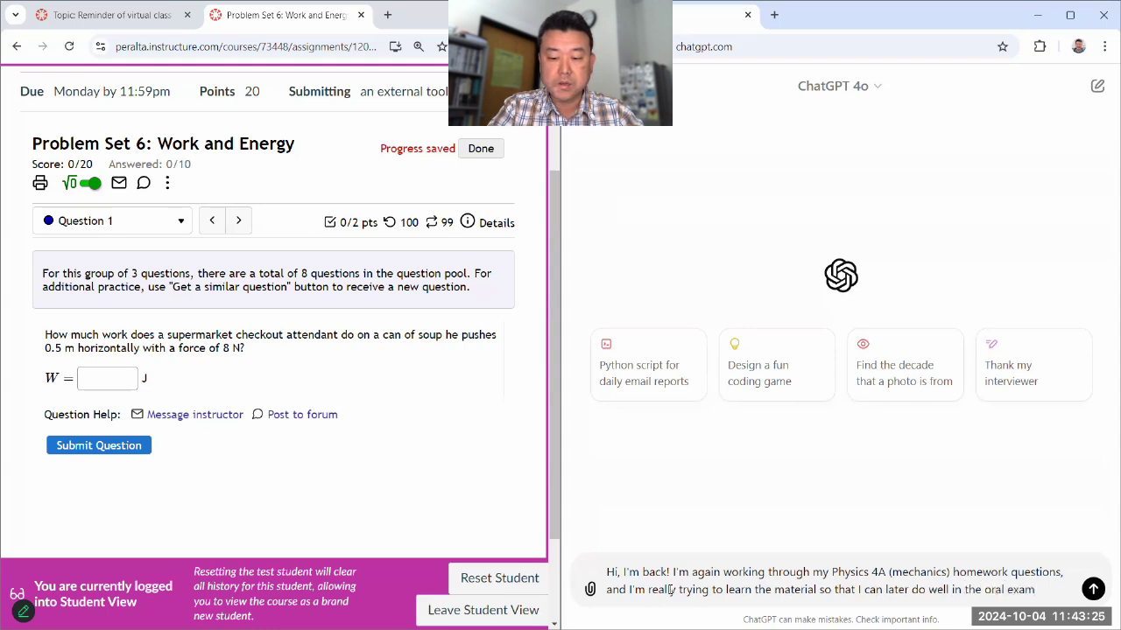
# Step: Continue the message with "So, with each question, please wait for me to explain what I've done so far, and just"
pyautogui.write('. So, ')
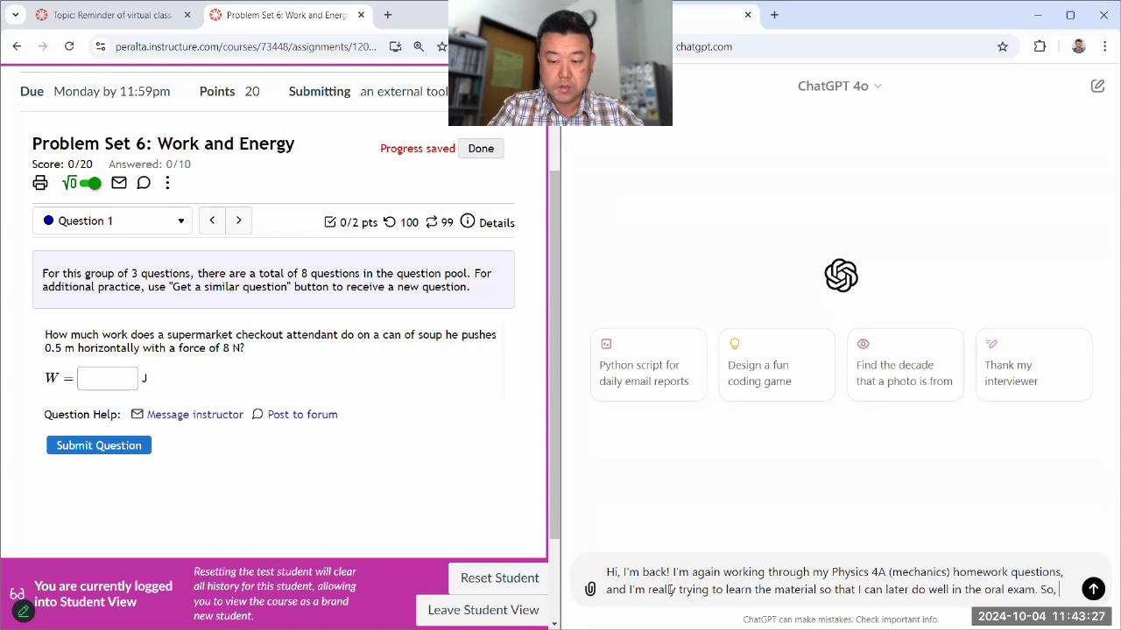
pyautogui.write('with each qu')
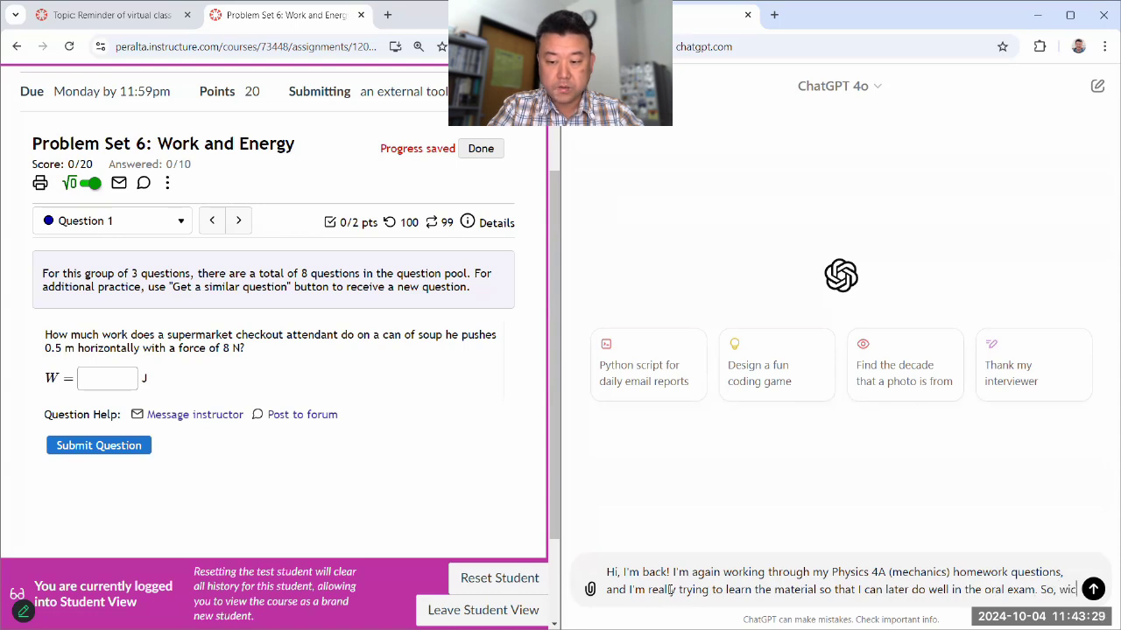
pyautogui.write('estion, please ')
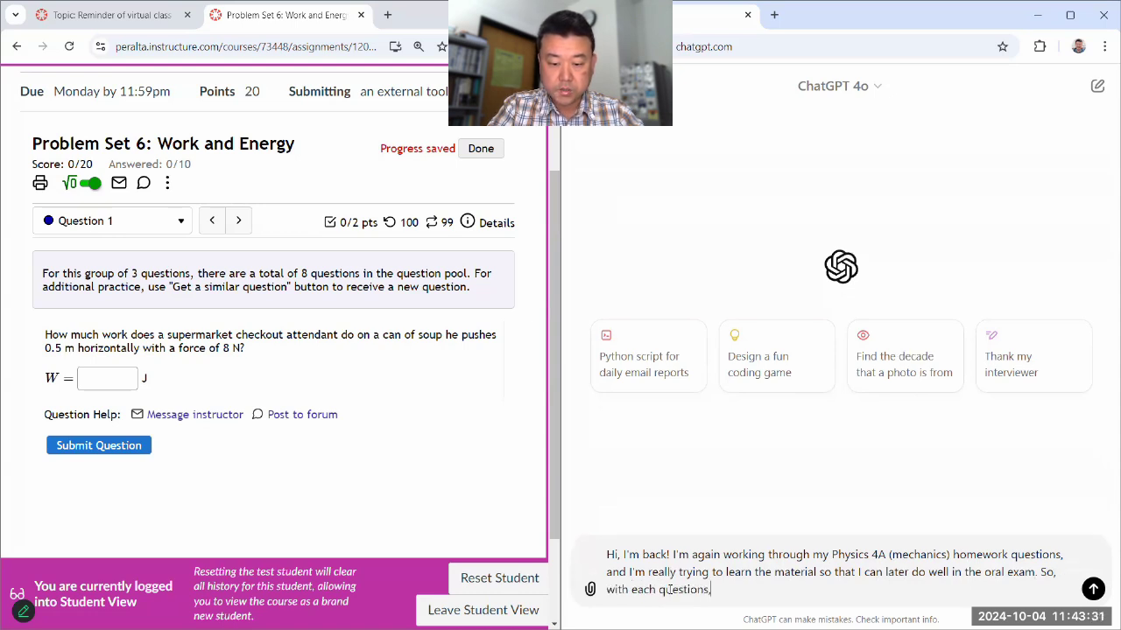
pyautogui.write('wait')
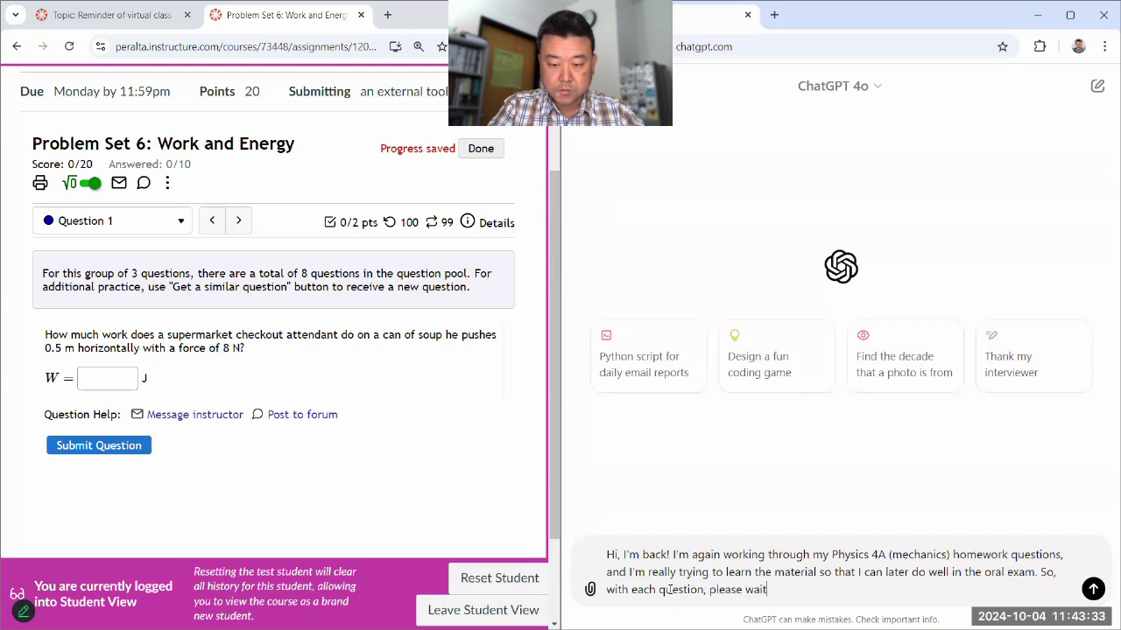
pyautogui.write(' for me to explai')
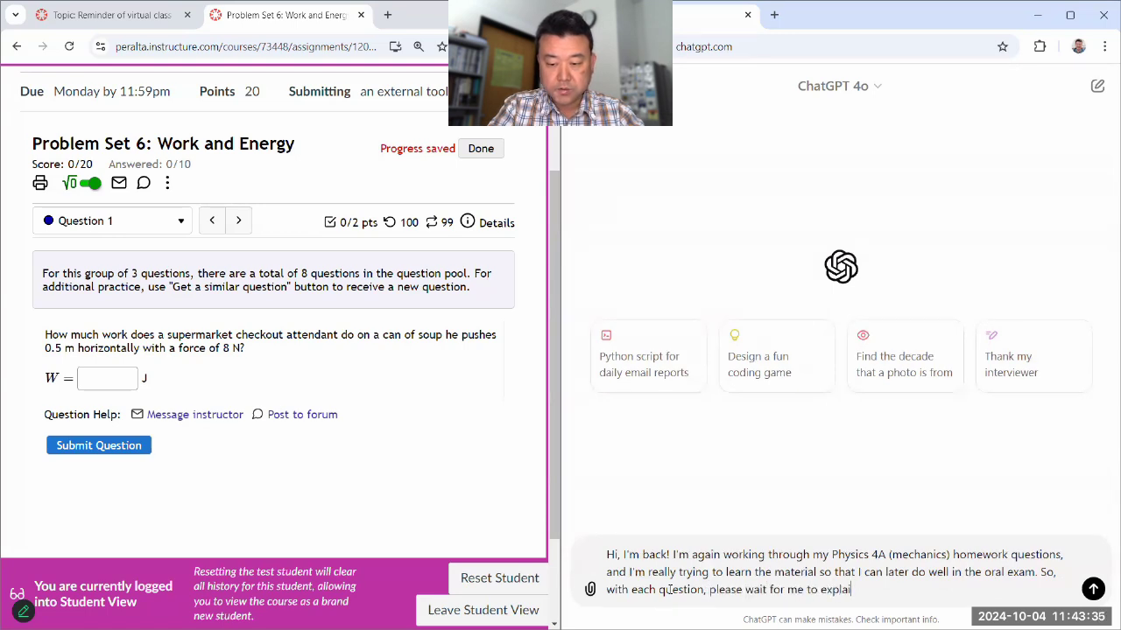
pyautogui.write("n what I've done s")
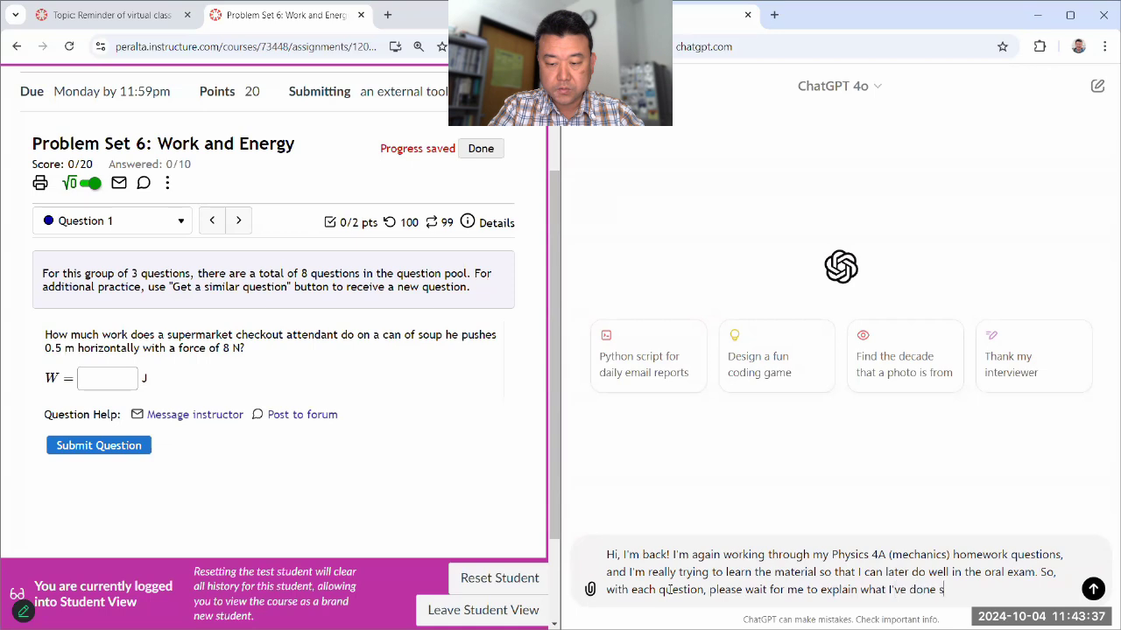
pyautogui.write('o far, and just')
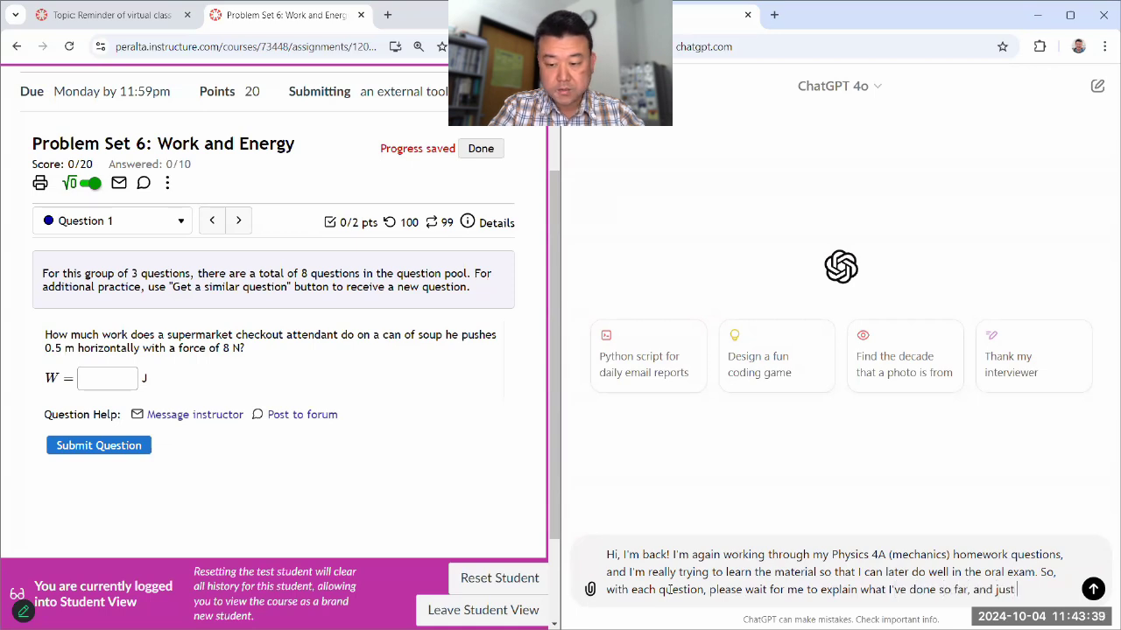
# Step: Finish with "help me with the next step. Don't give me all the steps right away, because I don't think I'll learn well that way." and send
pyautogui.write(' help me with the n')
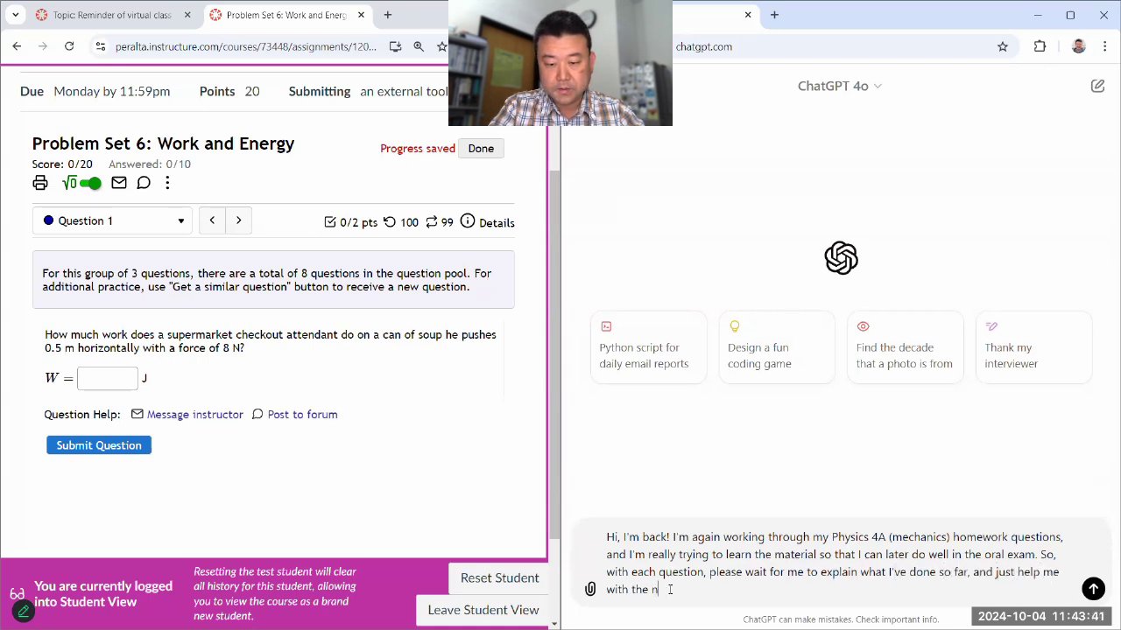
pyautogui.write("ext step. Don't give me all the steps right away,")
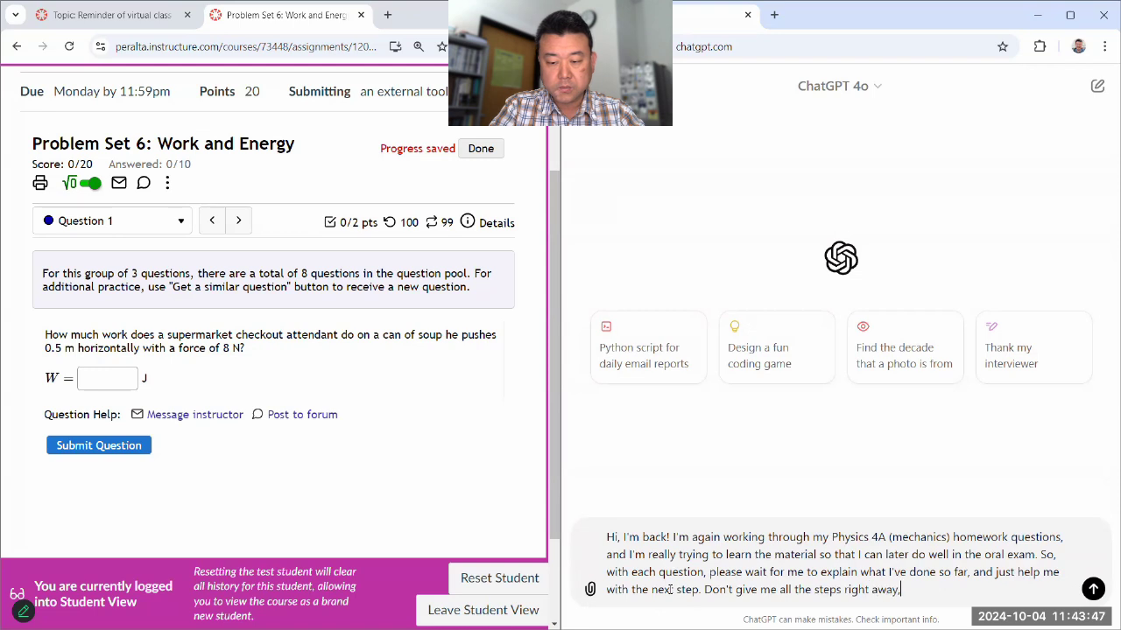
pyautogui.write(" because I don't thin")
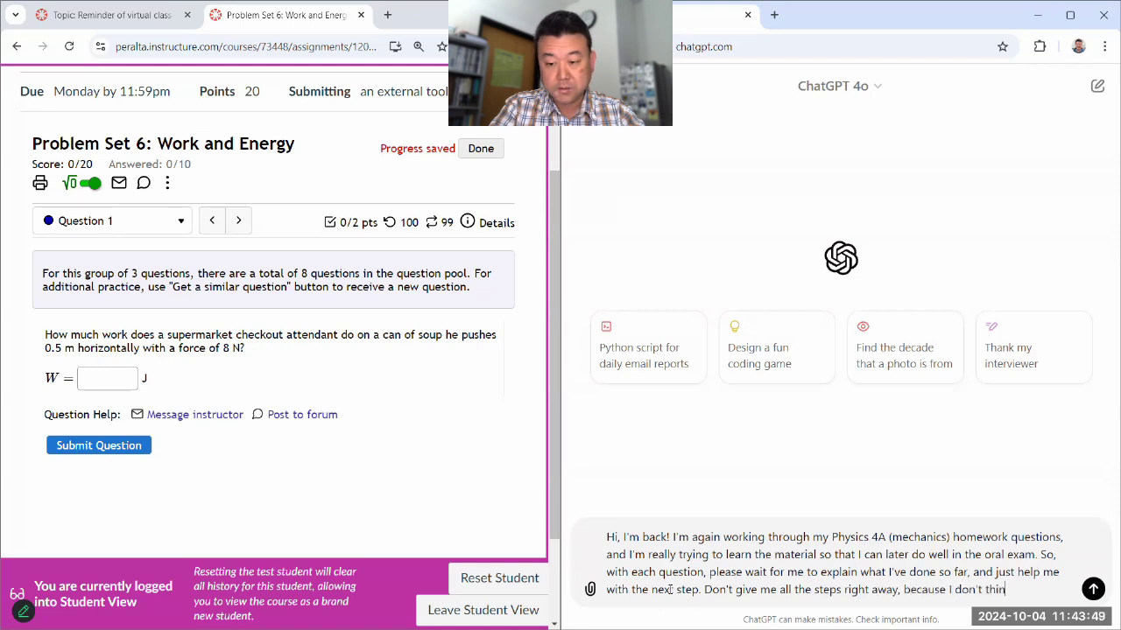
pyautogui.write("k I'll learn we")
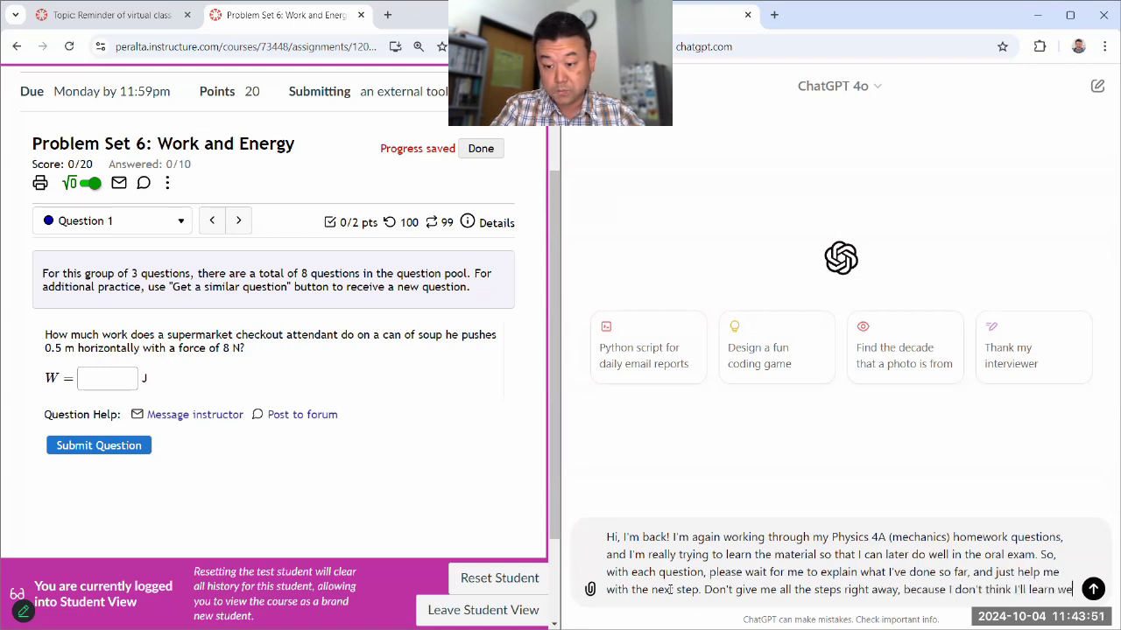
pyautogui.write('ll that way.')
pyautogui.press('Return')
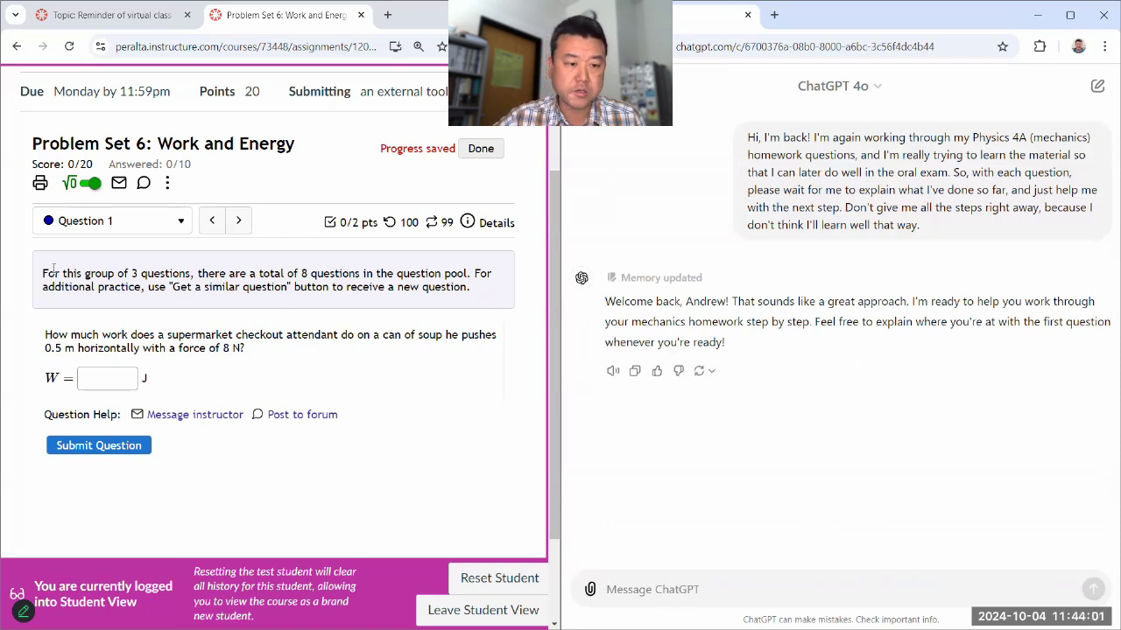
# Step: Read Question 1 about pushing the can of soup, then answer W = 4 J and submit it
pyautogui.moveTo(43, 274); pyautogui.dragTo(245, 321)
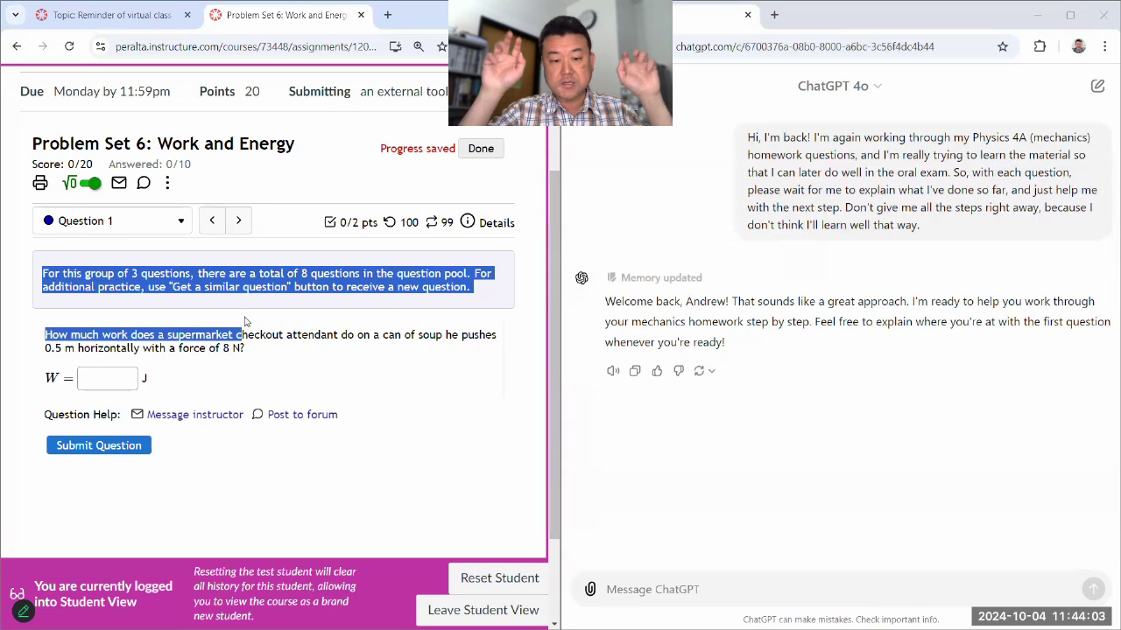
pyautogui.click(253, 376)
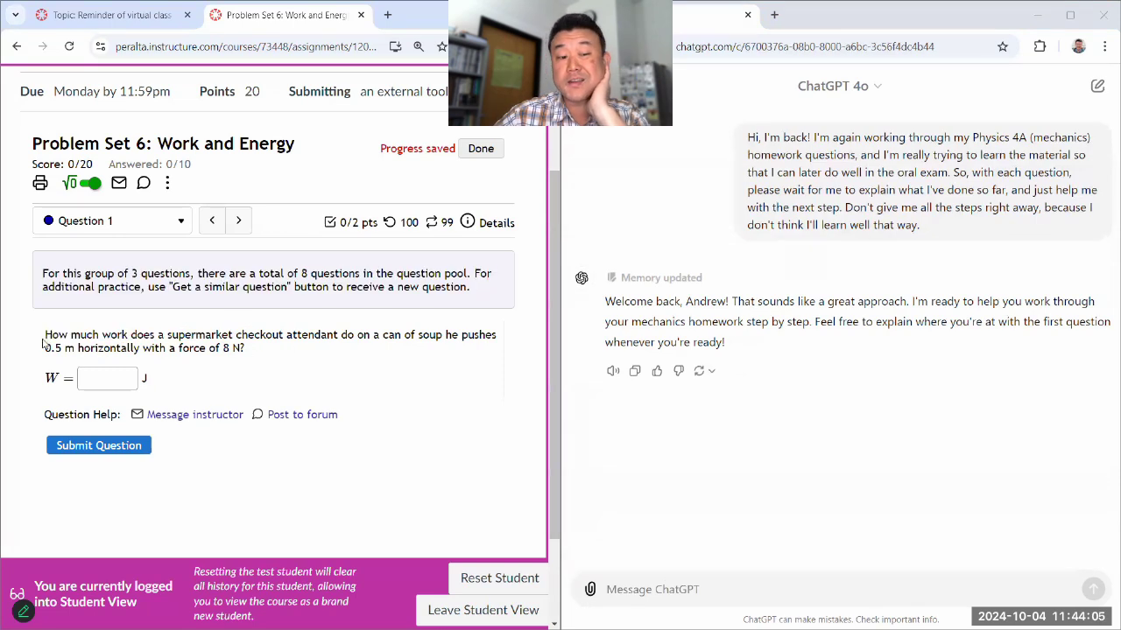
pyautogui.tripleClick(121, 366)
pyautogui.click(270, 378)
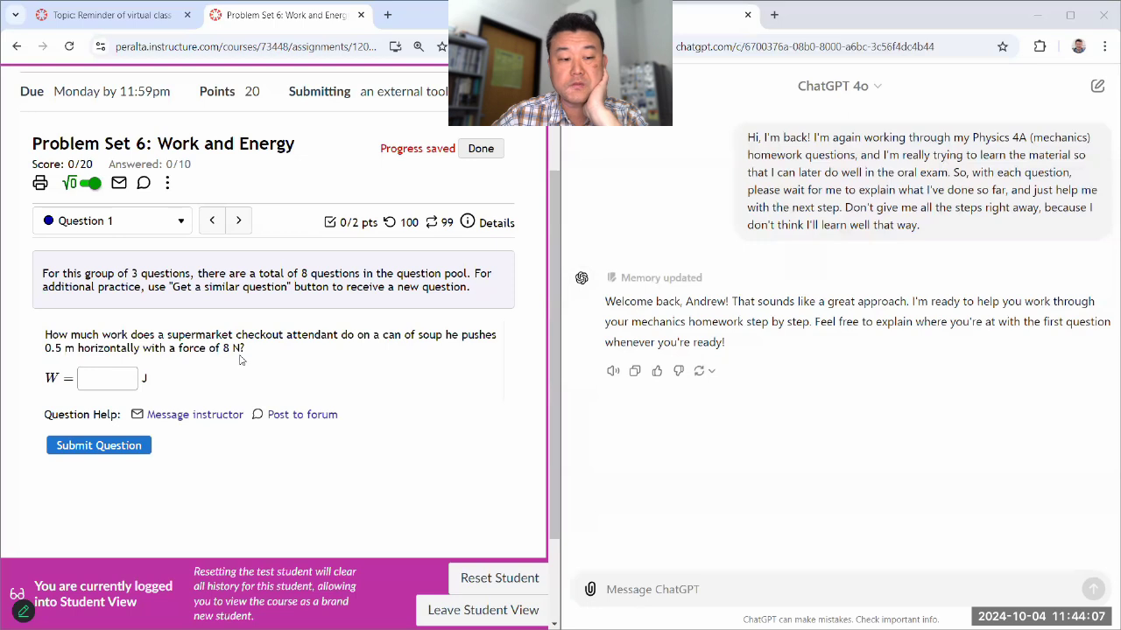
pyautogui.moveTo(223, 348); pyautogui.dragTo(271, 348)
pyautogui.click(79, 351)
pyautogui.click(92, 373)
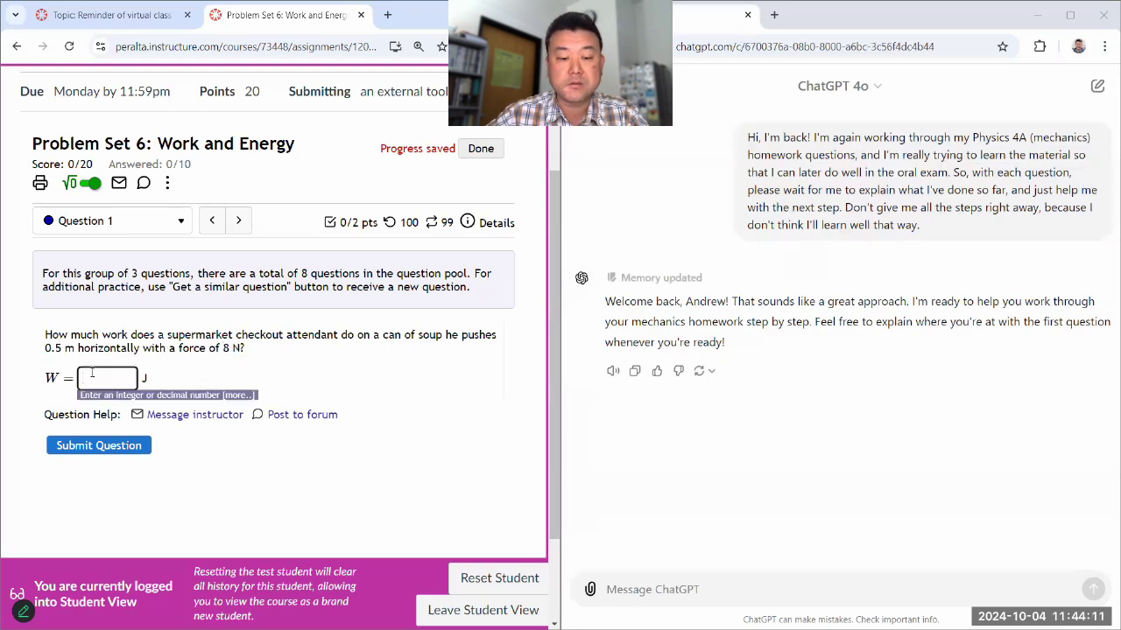
pyautogui.write('4')
pyautogui.click(75, 442)
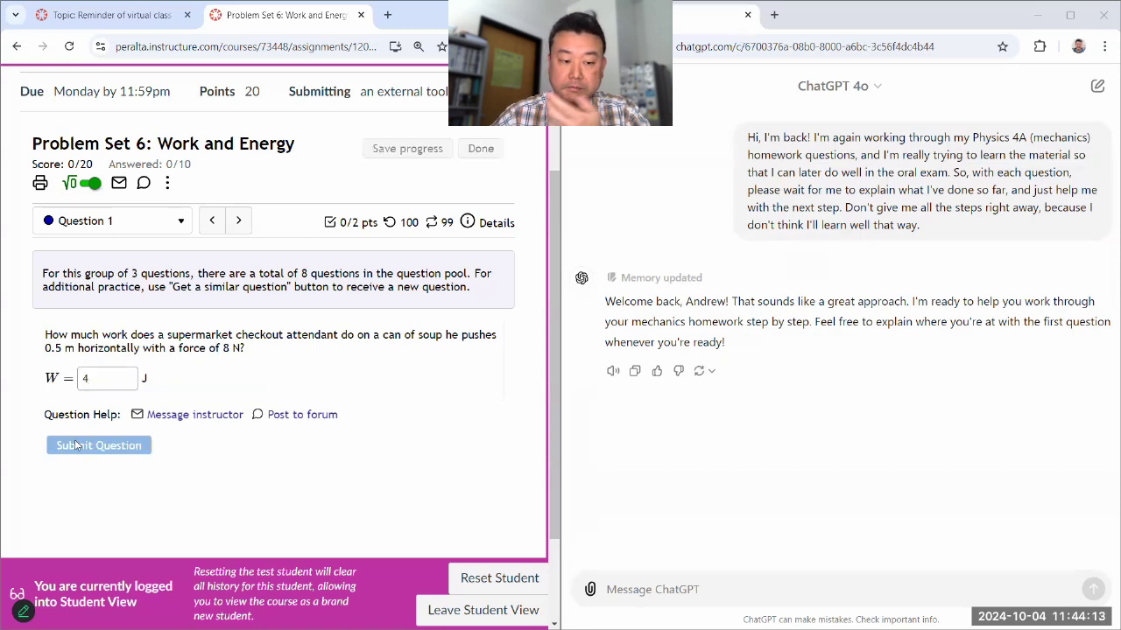
# Step: Advance to Question 2 and read the problem about the work needed to stretch the bungee cord
pyautogui.scroll(-1, 218, 384)
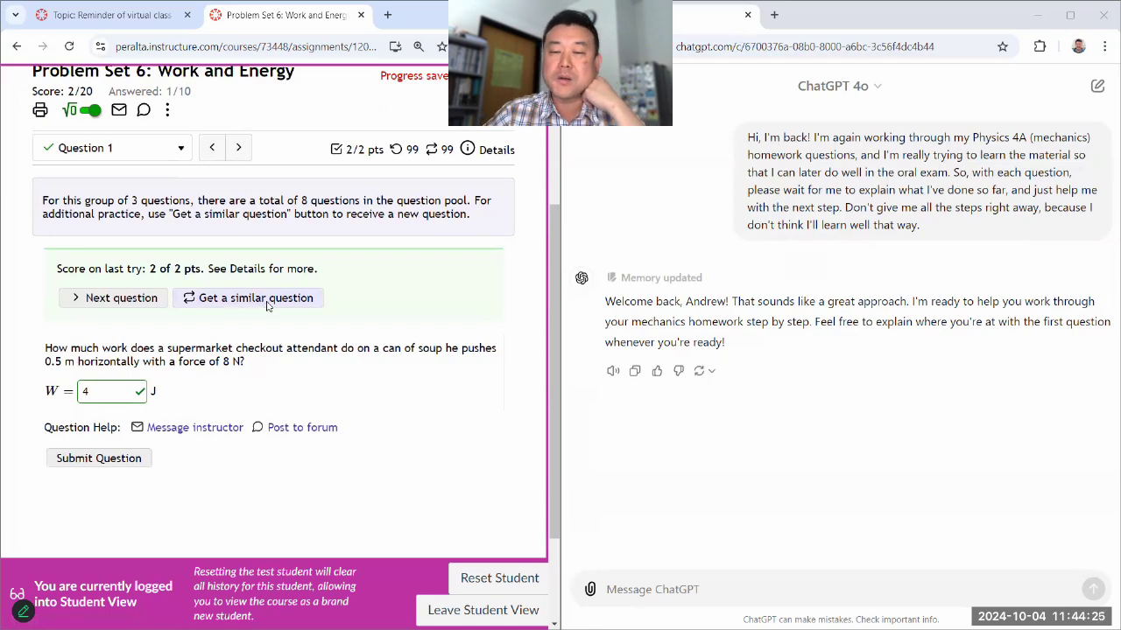
pyautogui.click(238, 149)
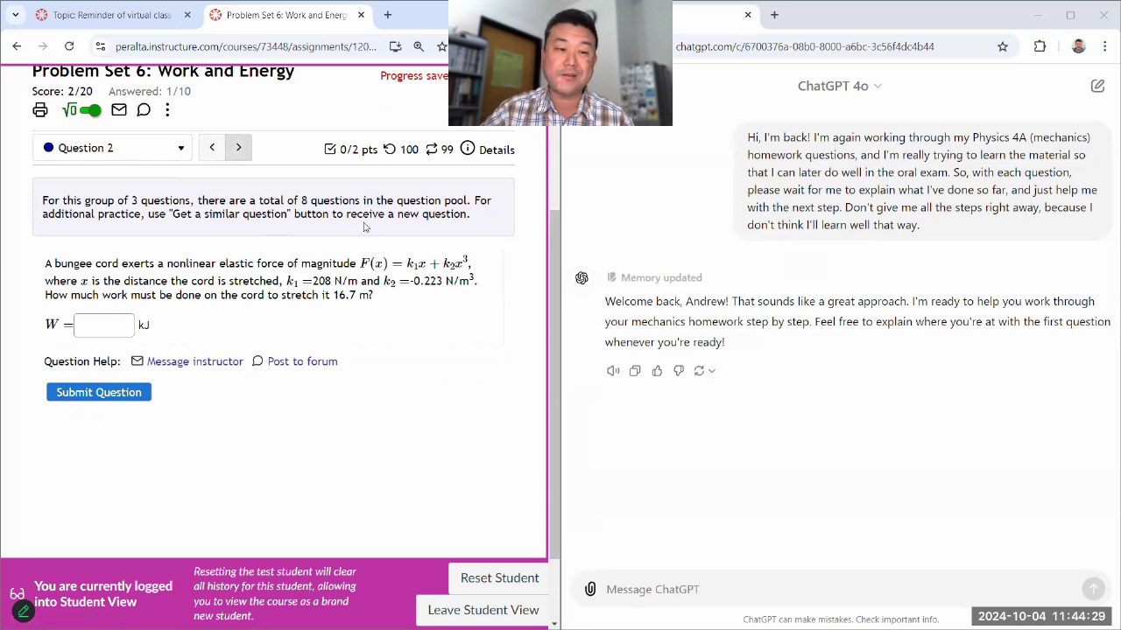
pyautogui.scroll(1, 433, 212)
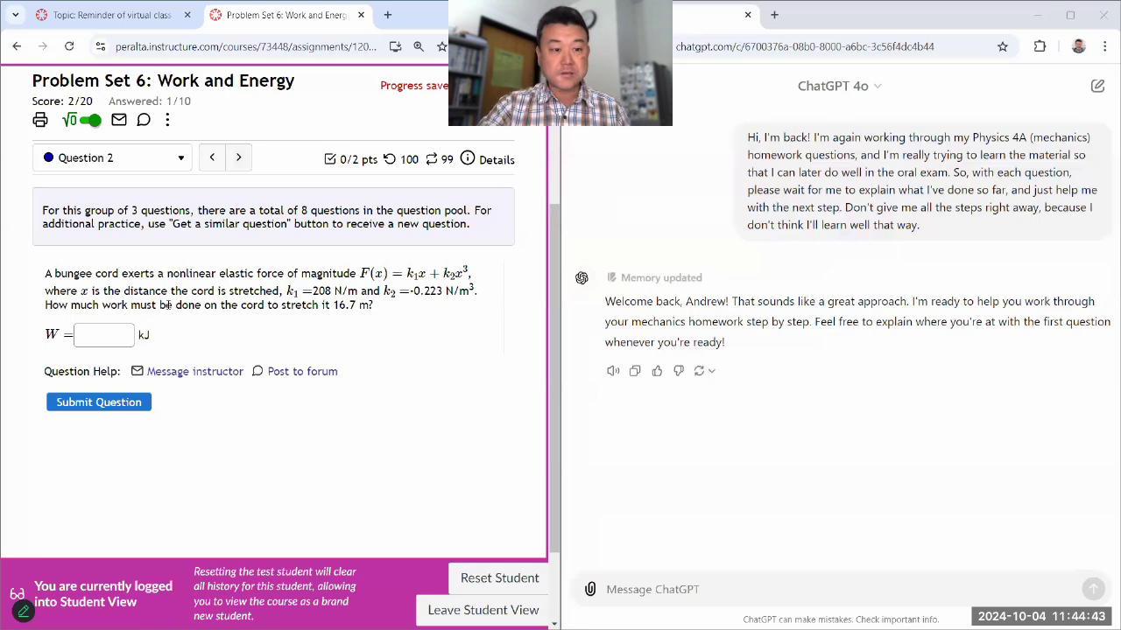
pyautogui.scroll(-1, 167, 304)
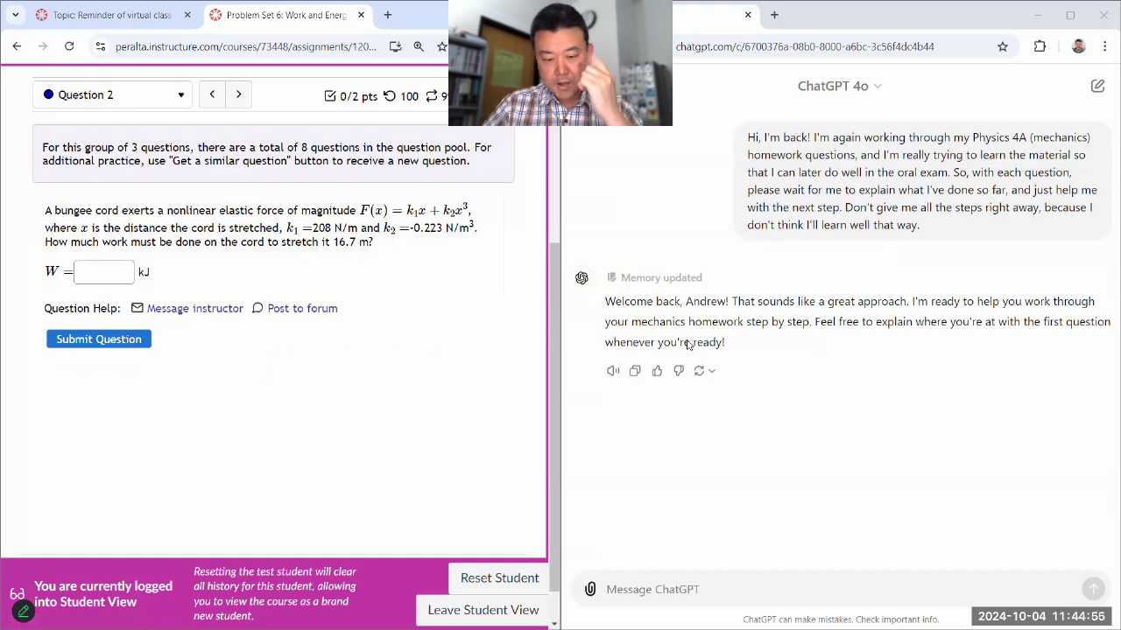
# Step: Open the annotation tools, move them below the question, and set the pen color to dark green
pyautogui.click(24, 611)
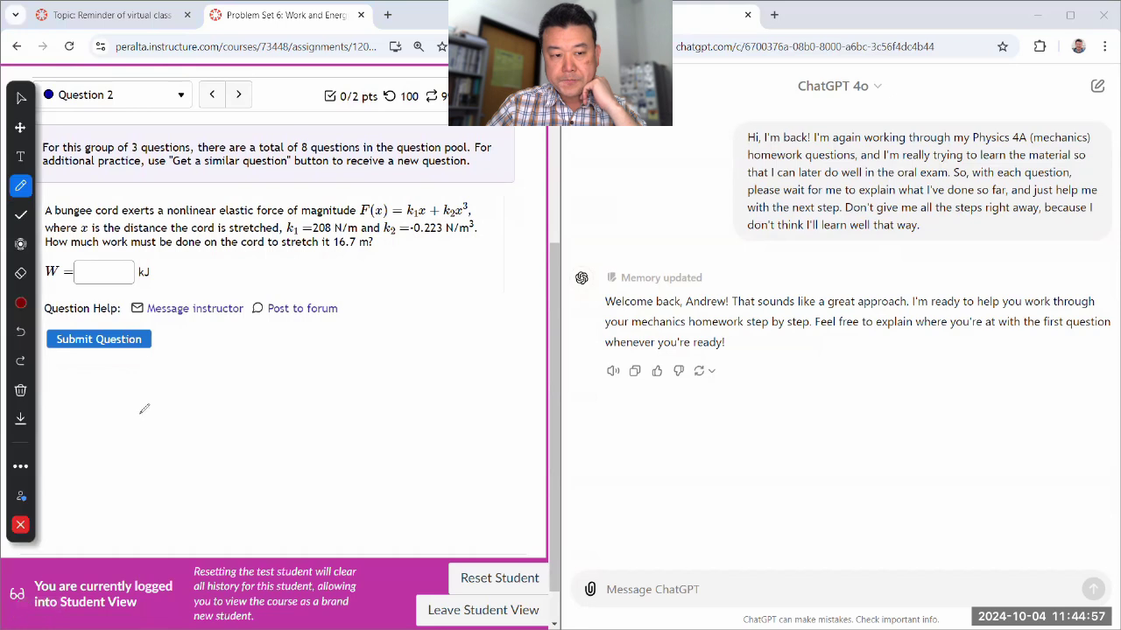
pyautogui.moveTo(29, 111)
pyautogui.mouseDown()
pyautogui.moveTo(289, 480)
pyautogui.moveTo(296, 604)
pyautogui.mouseUp()
pyautogui.click(283, 596)
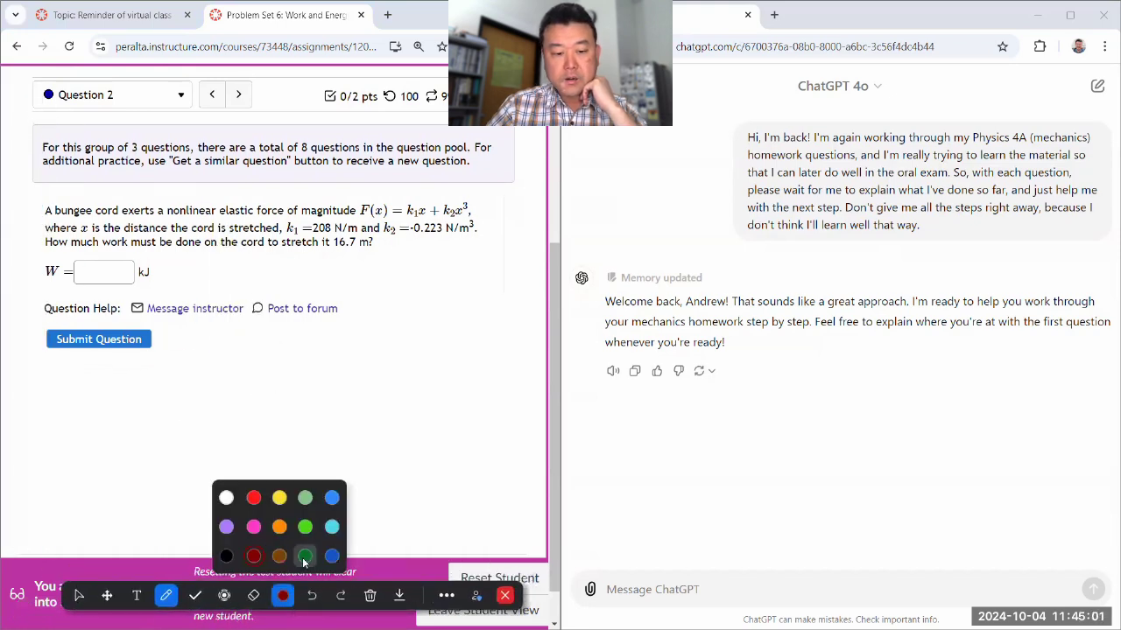
pyautogui.click(303, 556)
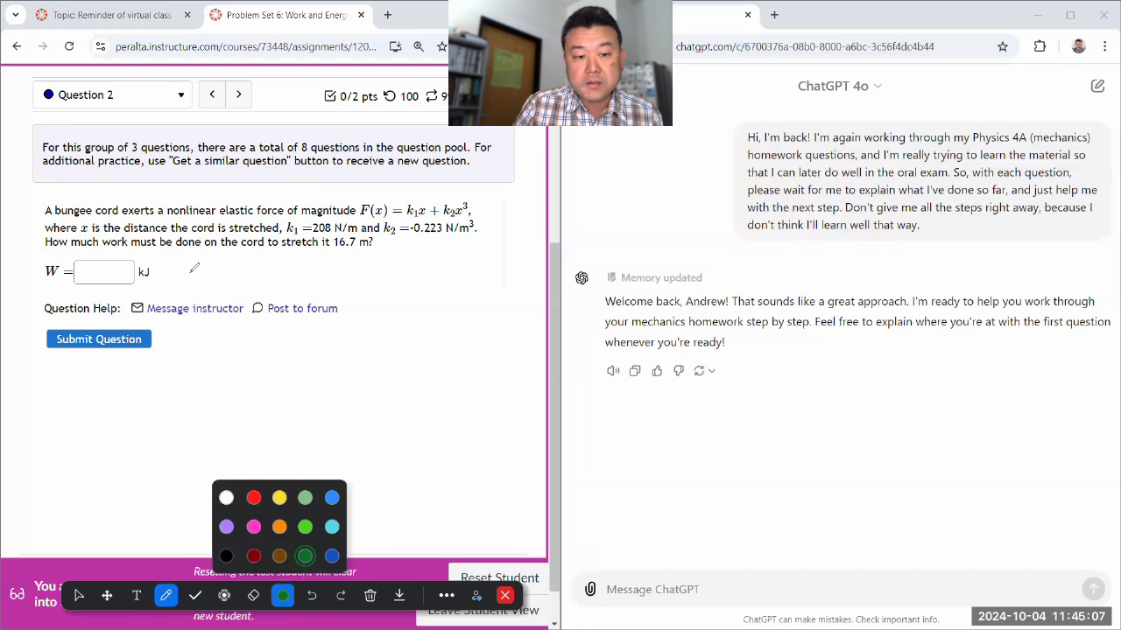
# Step: Handwrite "W =" beside the answer field and underline the given k1 and k2 values in the problem
pyautogui.moveTo(187, 259); pyautogui.dragTo(230, 261)
pyautogui.moveTo(214, 267); pyautogui.dragTo(231, 267)
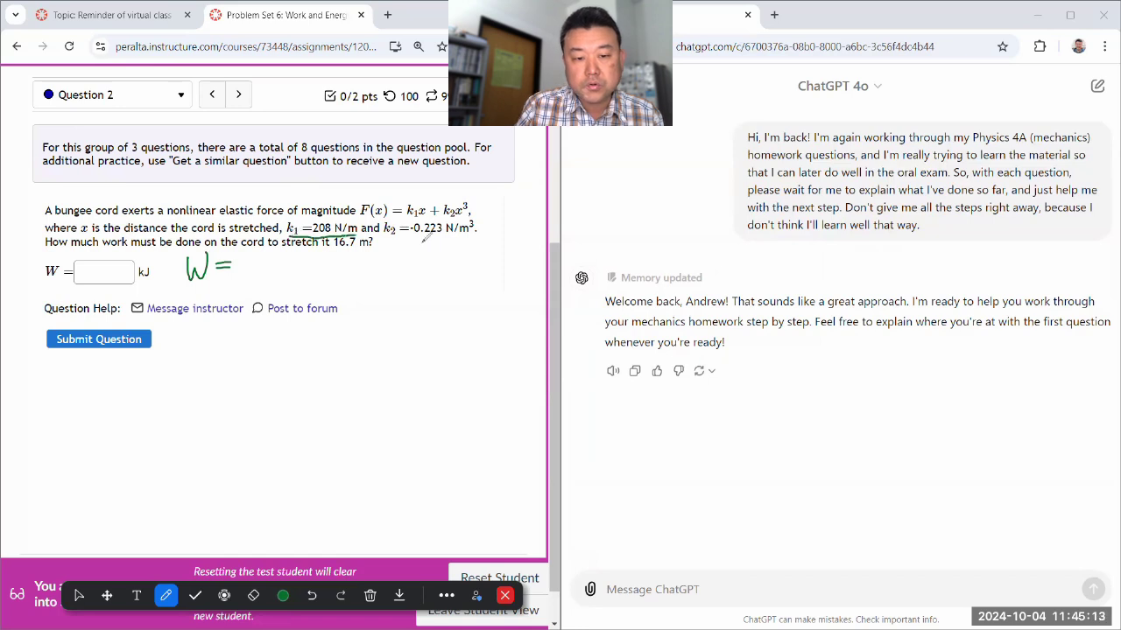
pyautogui.moveTo(405, 236); pyautogui.dragTo(469, 235)
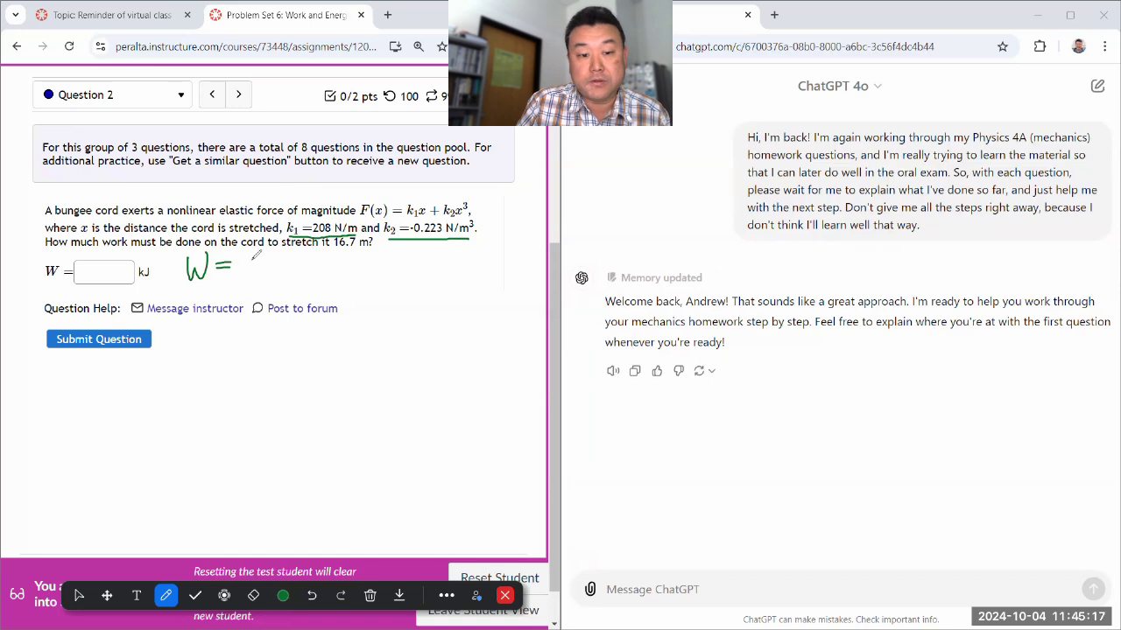
# Step: Complete the handwritten work formula after "W =" with ½k₁x² + ½k₂x²
pyautogui.moveTo(249, 254); pyautogui.dragTo(251, 274)
pyautogui.moveTo(240, 276); pyautogui.dragTo(271, 282)
pyautogui.moveTo(280, 267)
pyautogui.mouseDown()
pyautogui.moveTo(281, 280)
pyautogui.moveTo(303, 280)
pyautogui.mouseUp()
pyautogui.moveTo(302, 268)
pyautogui.mouseDown()
pyautogui.moveTo(293, 280)
pyautogui.moveTo(313, 263)
pyautogui.moveTo(321, 279)
pyautogui.moveTo(363, 273)
pyautogui.mouseUp()
pyautogui.moveTo(348, 278); pyautogui.dragTo(390, 281)
pyautogui.moveTo(386, 275)
pyautogui.mouseDown()
pyautogui.moveTo(409, 280)
pyautogui.moveTo(398, 280)
pyautogui.mouseUp()
pyautogui.moveTo(415, 252); pyautogui.dragTo(424, 259)
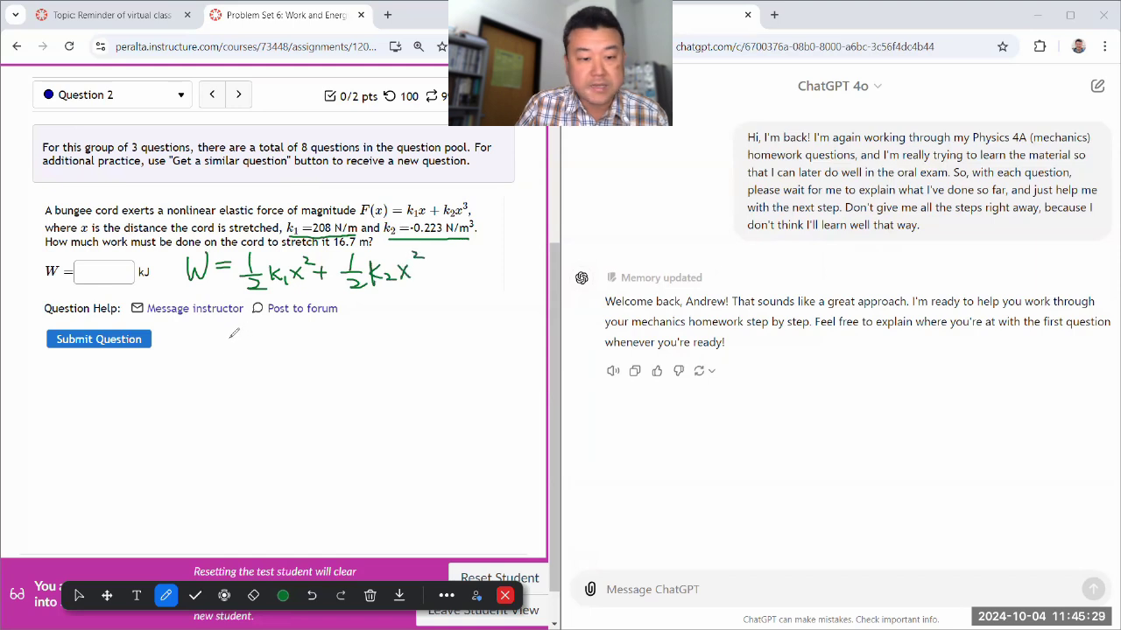
# Step: Write the substituted expression under the formula: = ½(208)(16.7)² + ½(−0.223)(16.7)²
pyautogui.moveTo(223, 342); pyautogui.dragTo(237, 343)
pyautogui.moveTo(224, 347); pyautogui.dragTo(239, 348)
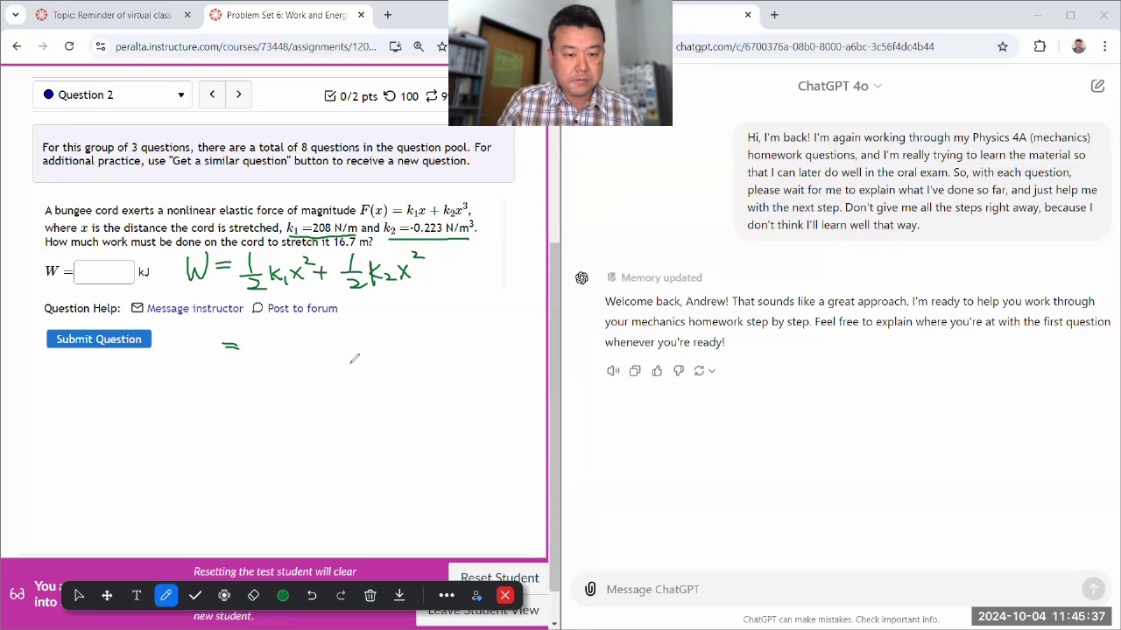
pyautogui.moveTo(251, 325); pyautogui.dragTo(251, 341)
pyautogui.moveTo(248, 348)
pyautogui.mouseDown()
pyautogui.moveTo(268, 344)
pyautogui.moveTo(278, 357)
pyautogui.moveTo(308, 329)
pyautogui.moveTo(310, 349)
pyautogui.moveTo(315, 331)
pyautogui.moveTo(324, 350)
pyautogui.moveTo(340, 341)
pyautogui.moveTo(359, 347)
pyautogui.moveTo(331, 350)
pyautogui.moveTo(373, 356)
pyautogui.moveTo(383, 329)
pyautogui.moveTo(399, 339)
pyautogui.moveTo(393, 350)
pyautogui.moveTo(410, 332)
pyautogui.mouseUp()
pyautogui.moveTo(405, 337)
pyautogui.mouseDown()
pyautogui.moveTo(421, 337)
pyautogui.moveTo(428, 353)
pyautogui.mouseUp()
pyautogui.moveTo(434, 343); pyautogui.dragTo(447, 330)
pyautogui.moveTo(460, 344); pyautogui.dragTo(514, 344)
pyautogui.moveTo(521, 343)
pyautogui.mouseDown()
pyautogui.moveTo(529, 349)
pyautogui.moveTo(527, 322)
pyautogui.mouseUp()
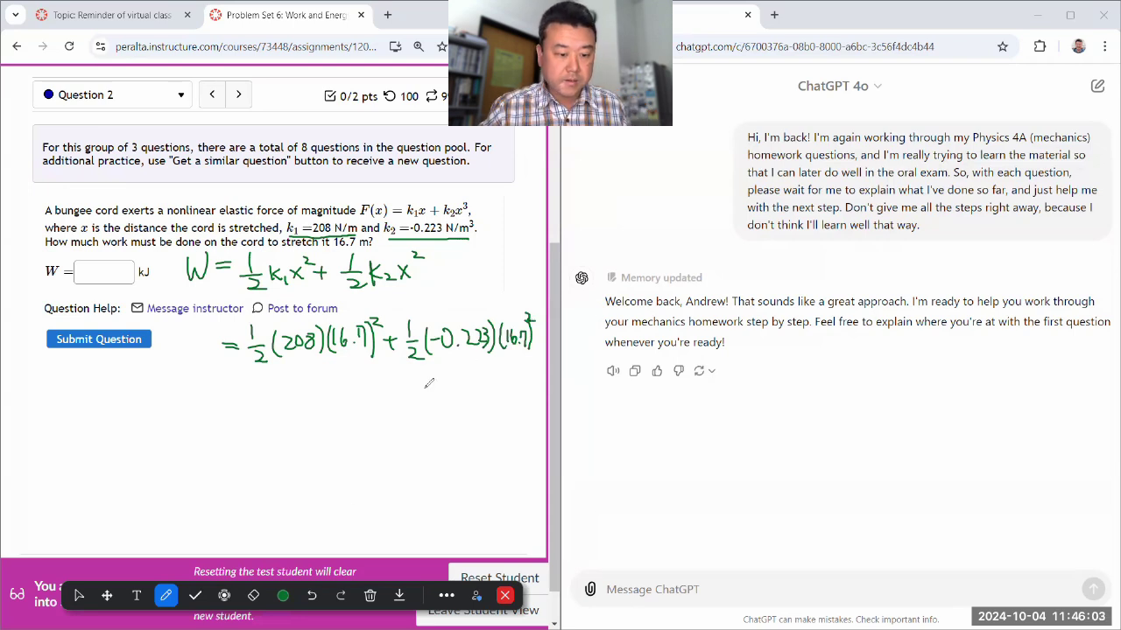
# Step: Stop drawing, open Calculator, and place its window close to the handwritten work without covering it
pyautogui.click(78, 596)
pyautogui.press('super+r')
pyautogui.press('Return')
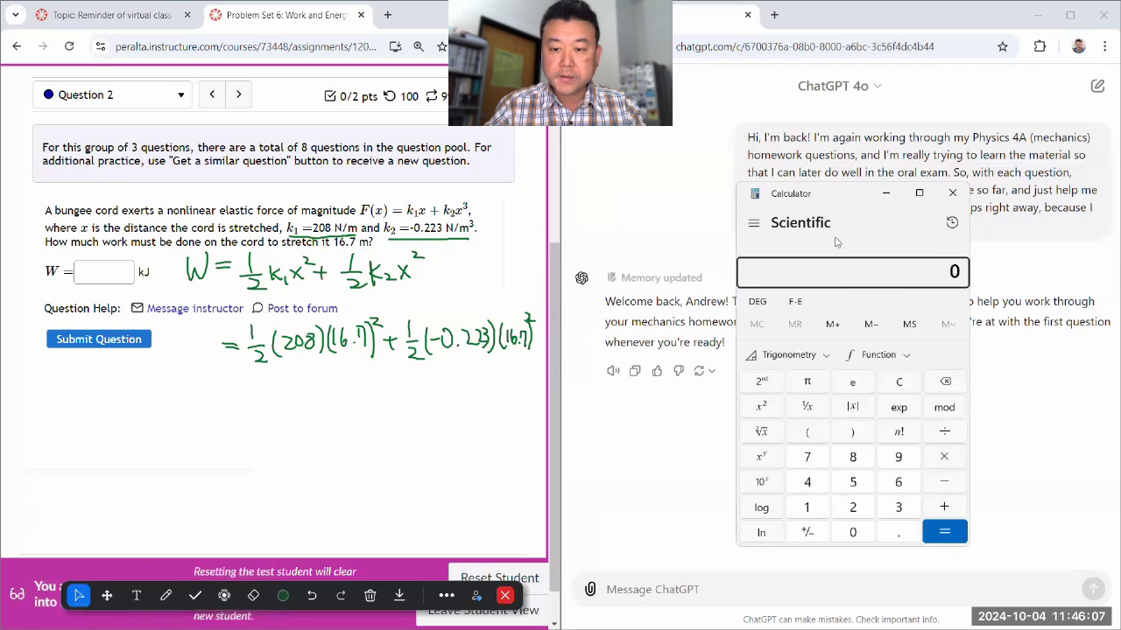
pyautogui.moveTo(834, 195); pyautogui.dragTo(716, 220)
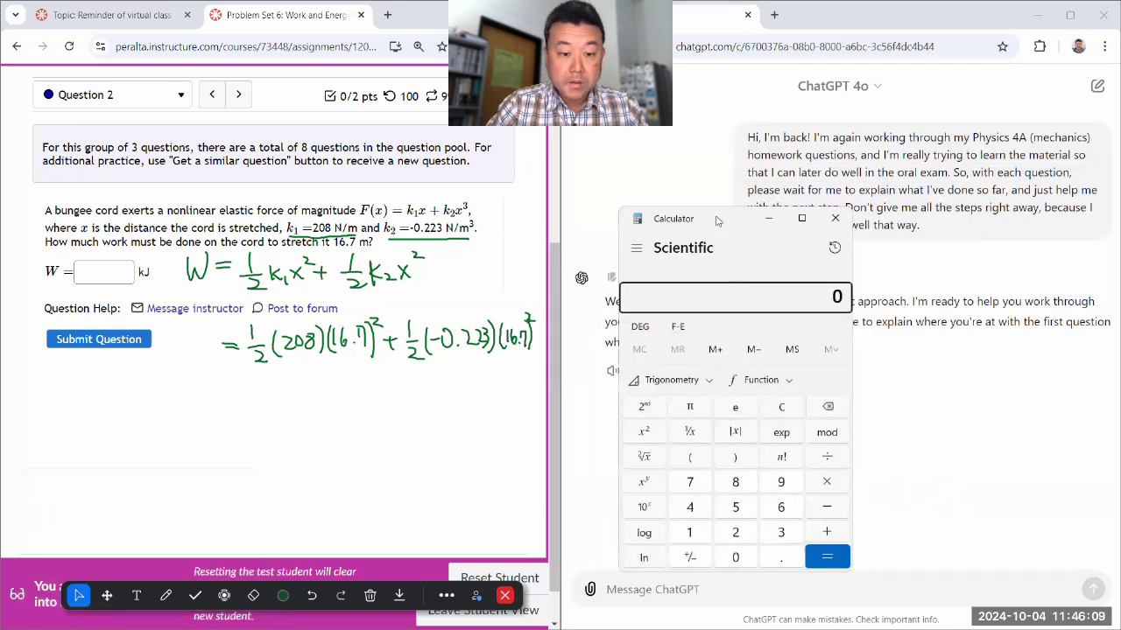
# Step: Calculate 0.5 × (208 − 0.223) × 16.7^2 for the bungee cord work
pyautogui.write('0.5')
pyautogui.write('(')
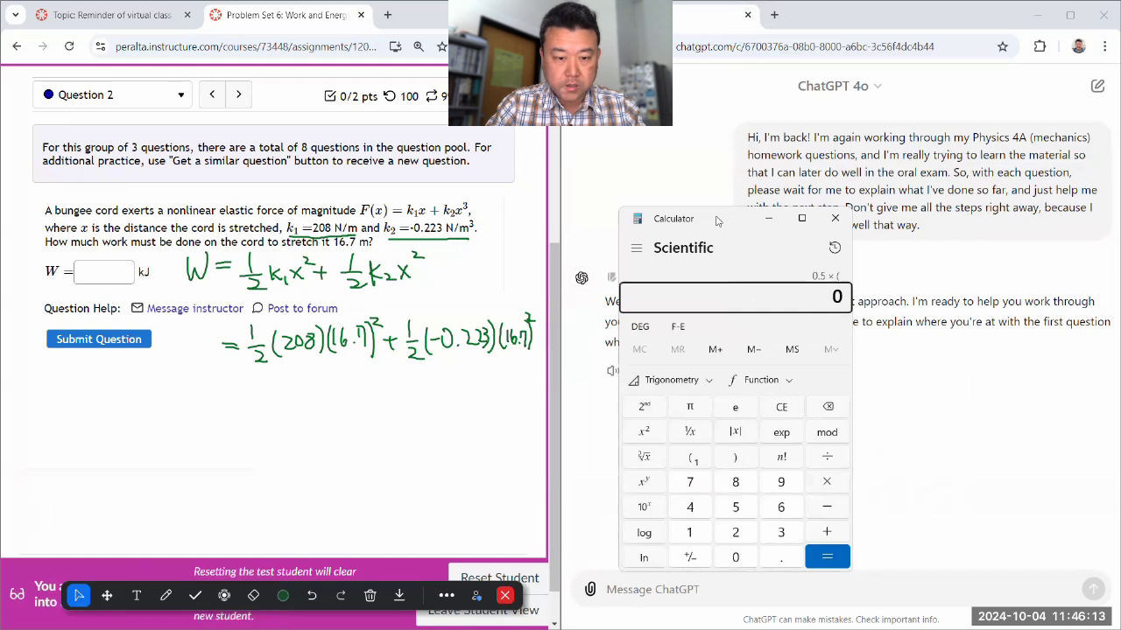
pyautogui.write('208-0.223)*')
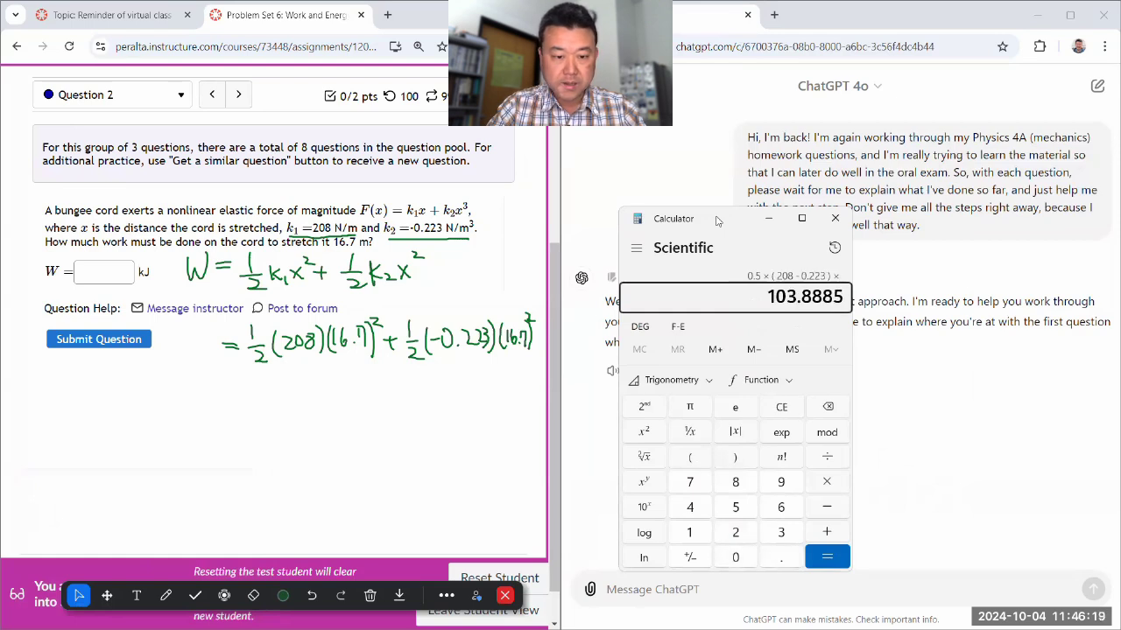
pyautogui.write('16.7^2=')
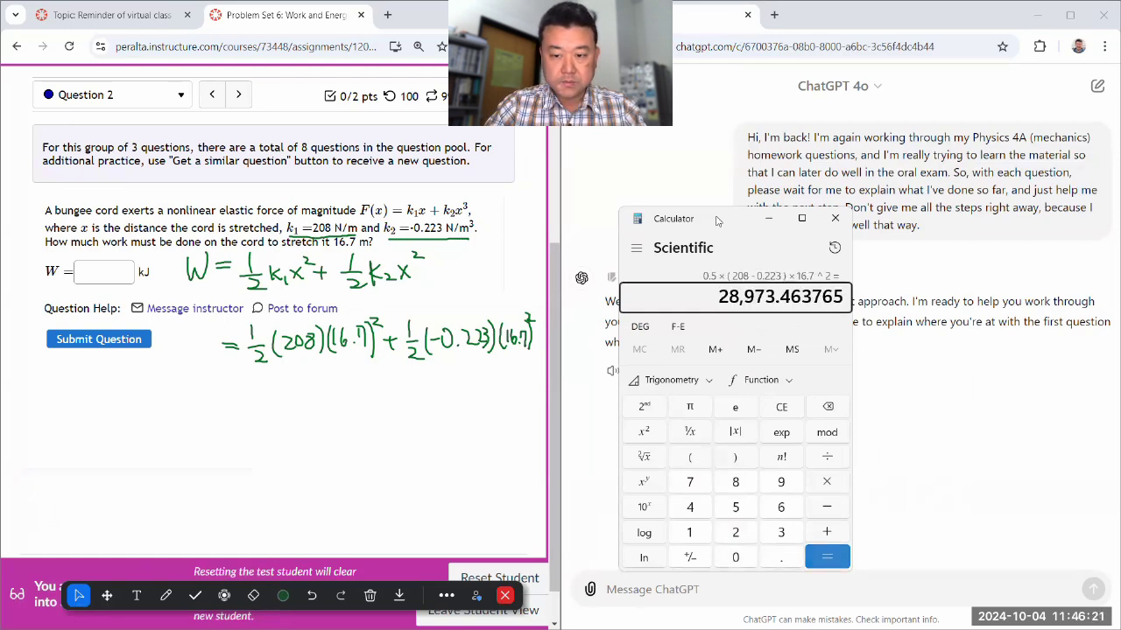